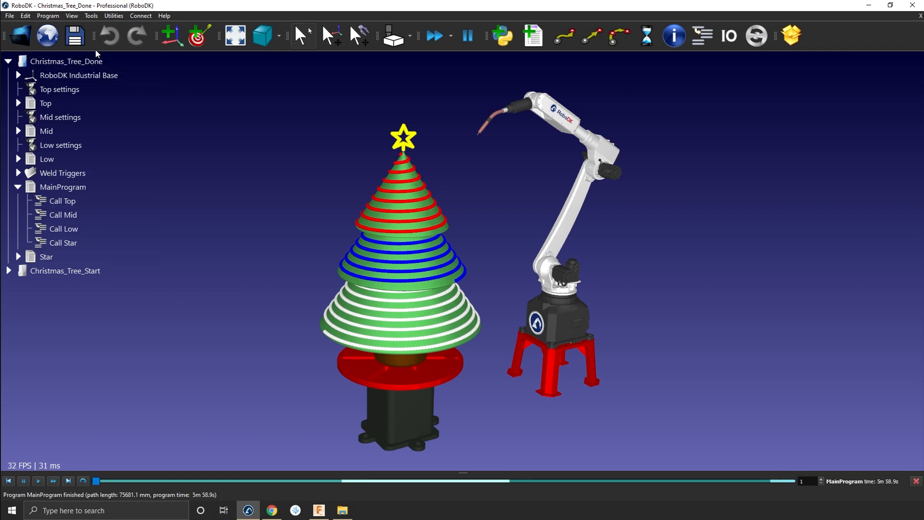
Step: Activate the Christmas_Tree_Start station and view the RoboDK Industrial robot's jog settings
click(88, 270)
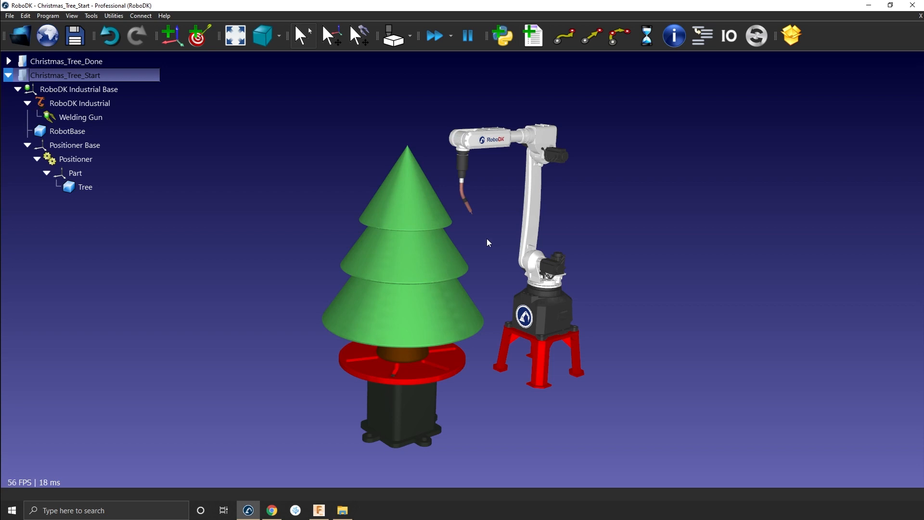
double_click(540, 135)
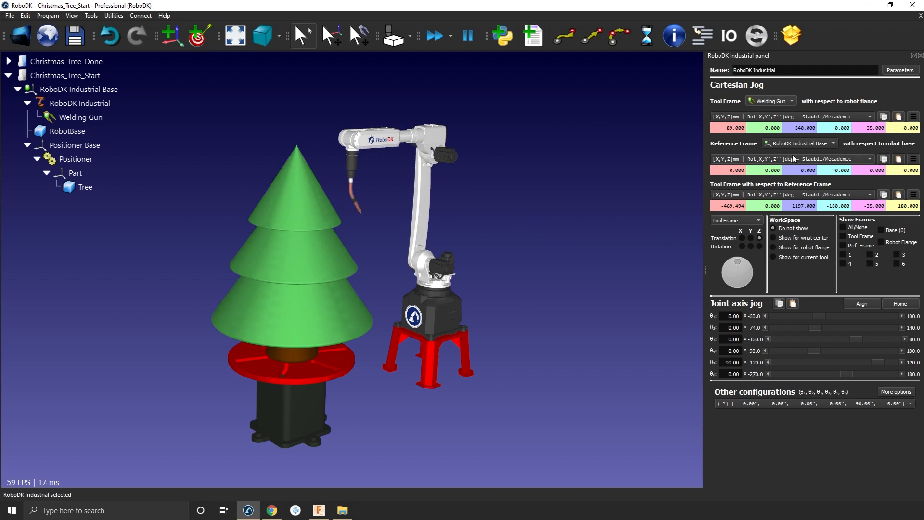
click(920, 56)
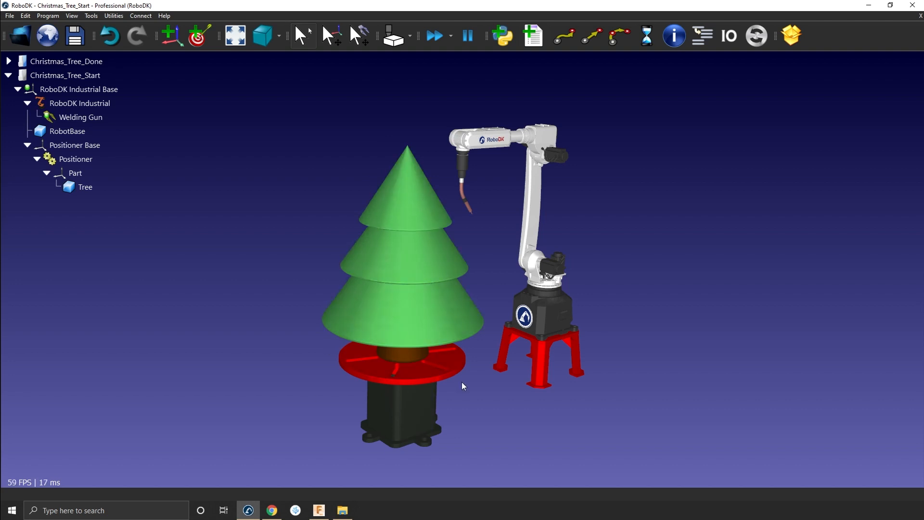
Step: Examine the station hierarchy, from the RoboDK Industrial Base and its robot to the Positioner Base
click(51, 88)
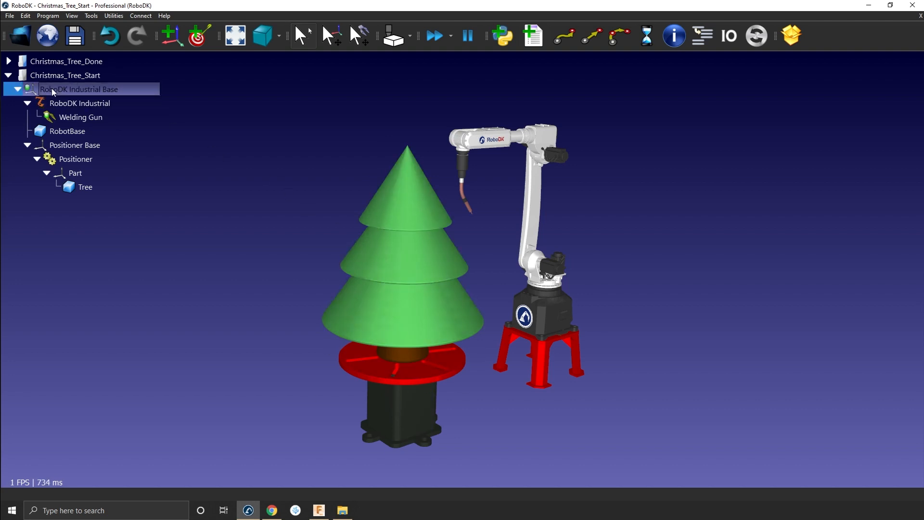
click(80, 147)
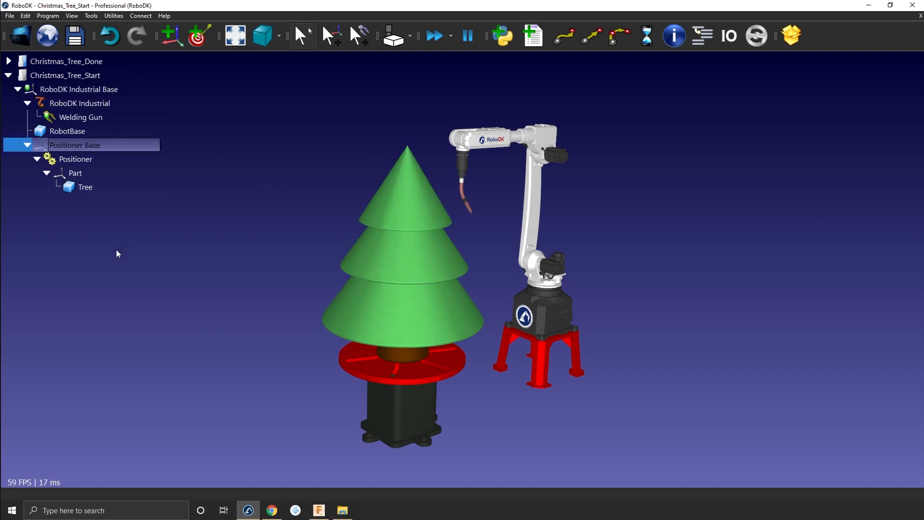
click(116, 93)
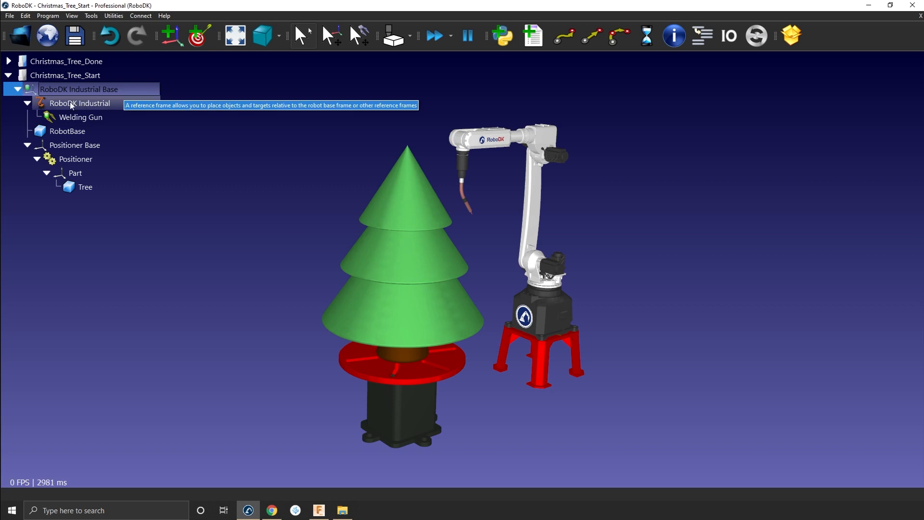
click(105, 103)
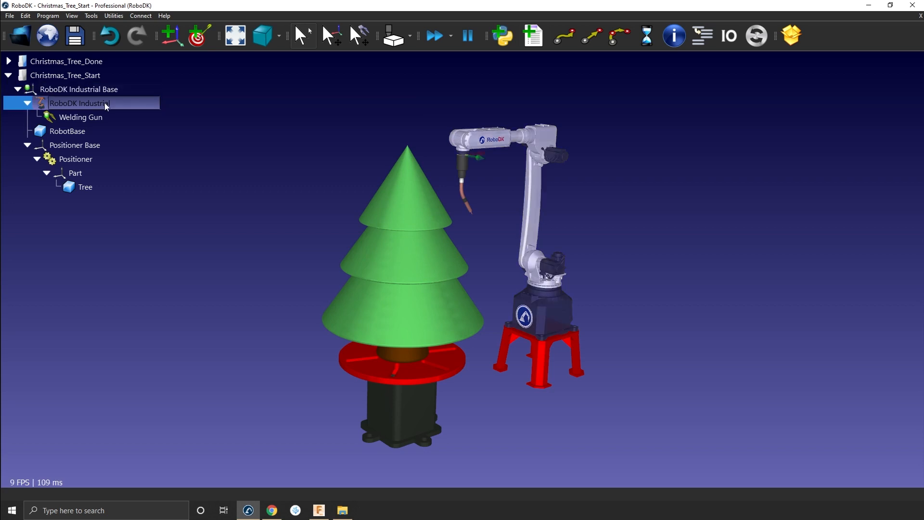
click(17, 90)
click(18, 91)
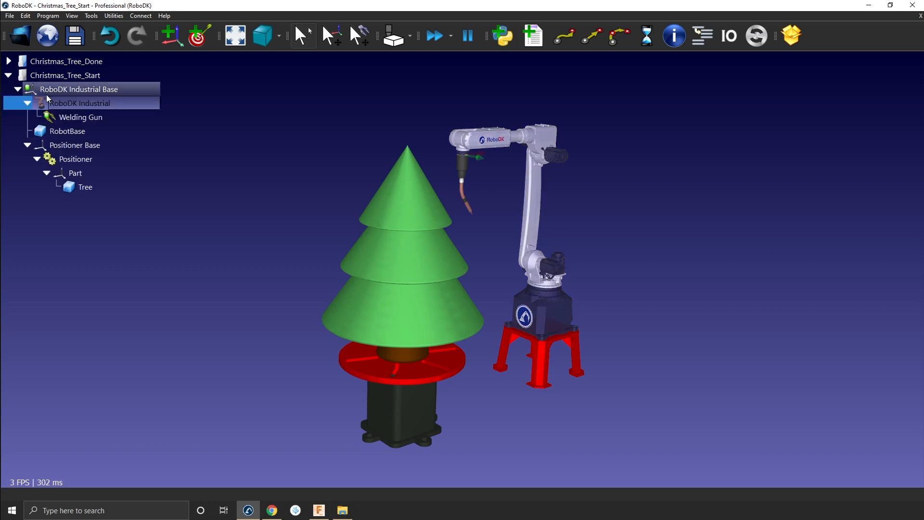
click(56, 143)
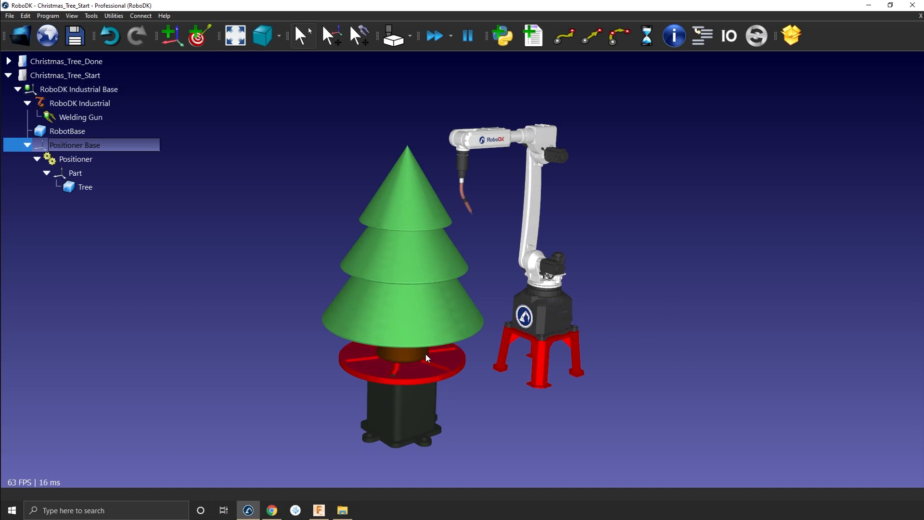
Step: Synchronize the RoboDK Industrial robot's external axes with the Positioner as its turntable
right_click(100, 105)
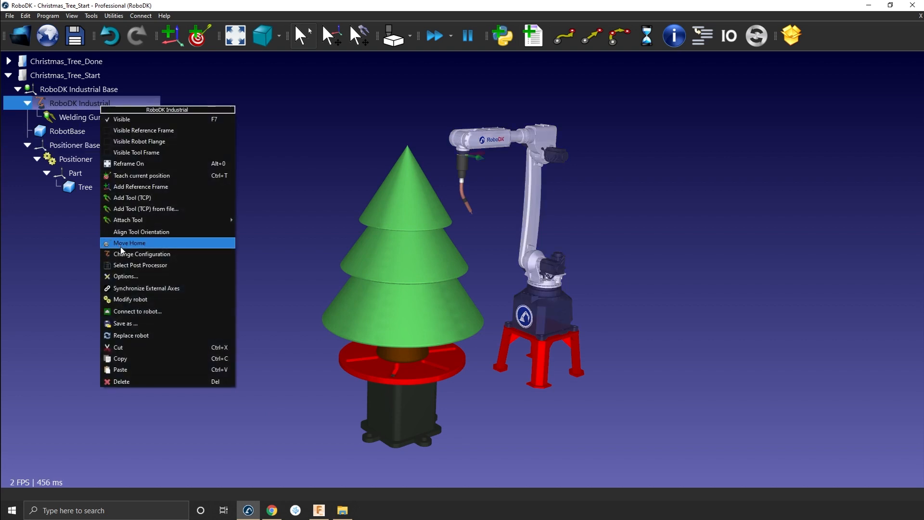
click(144, 291)
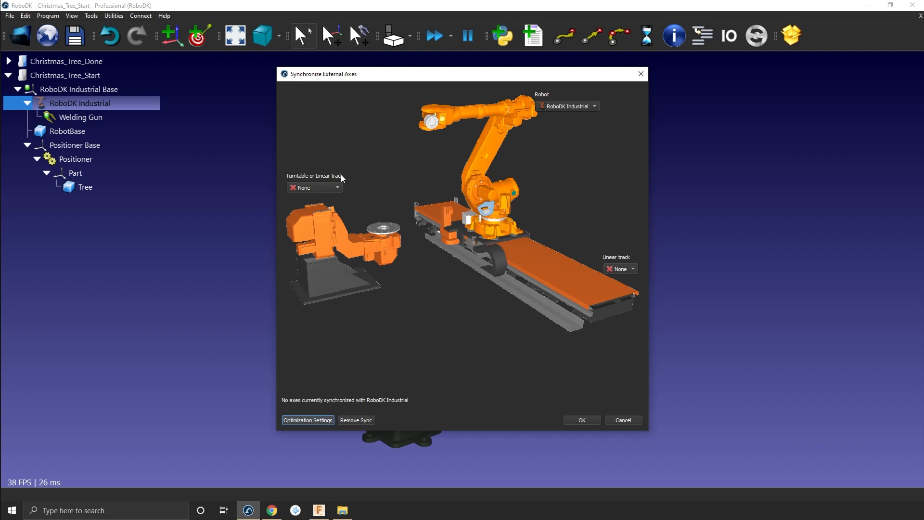
click(336, 188)
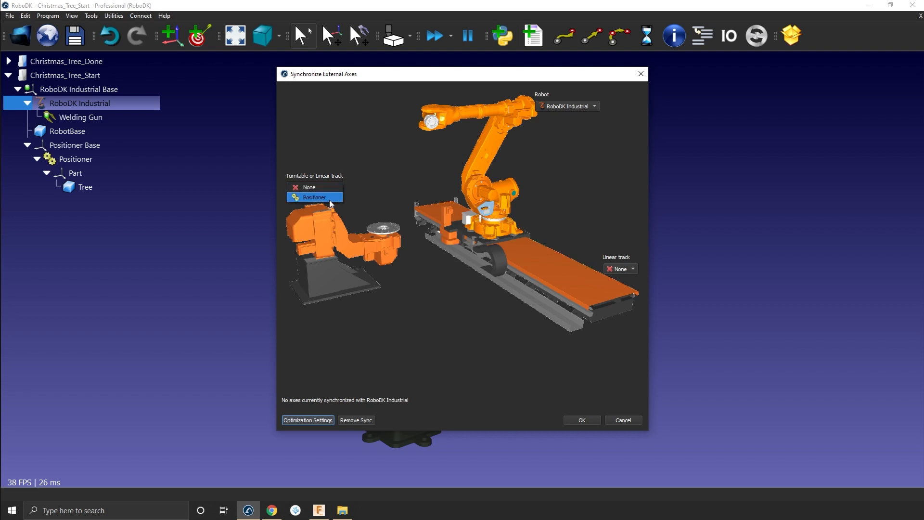
click(330, 198)
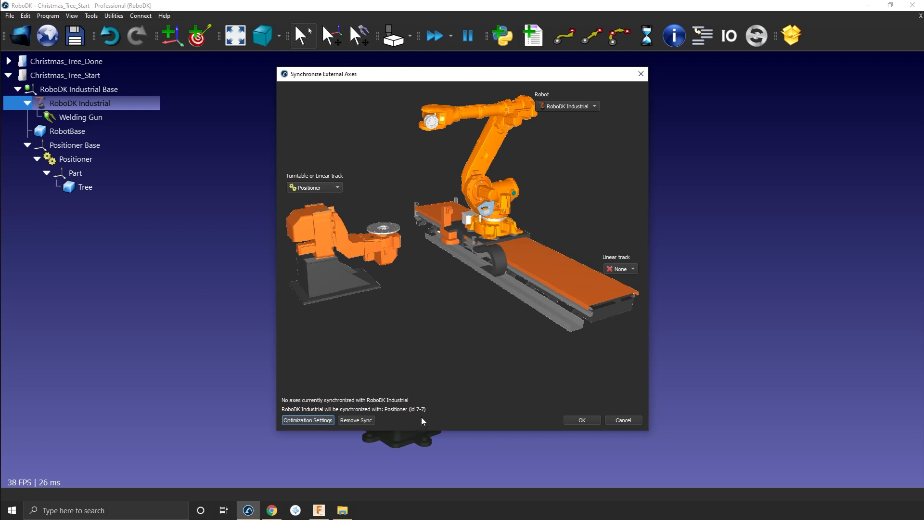
click(584, 420)
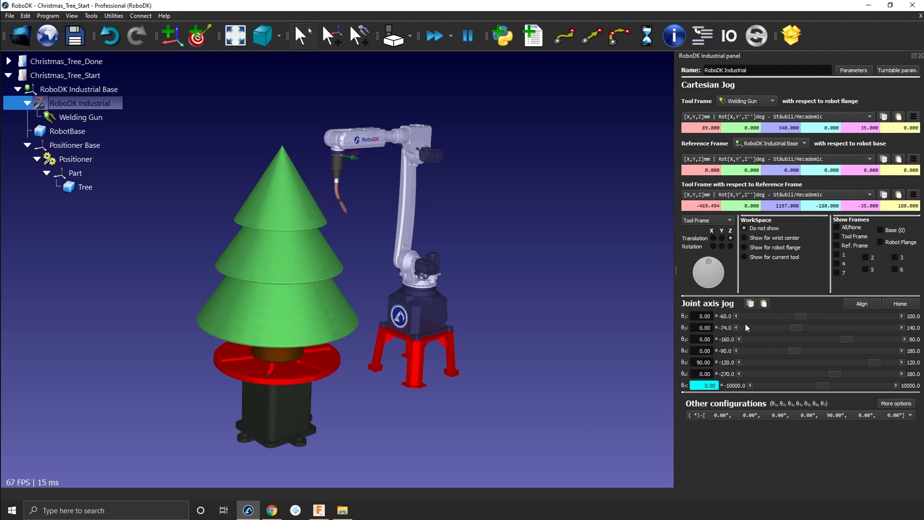
Step: Inspect the robot's seventh axis value and the lower joint limits without changing them
drag(701, 385, 717, 385)
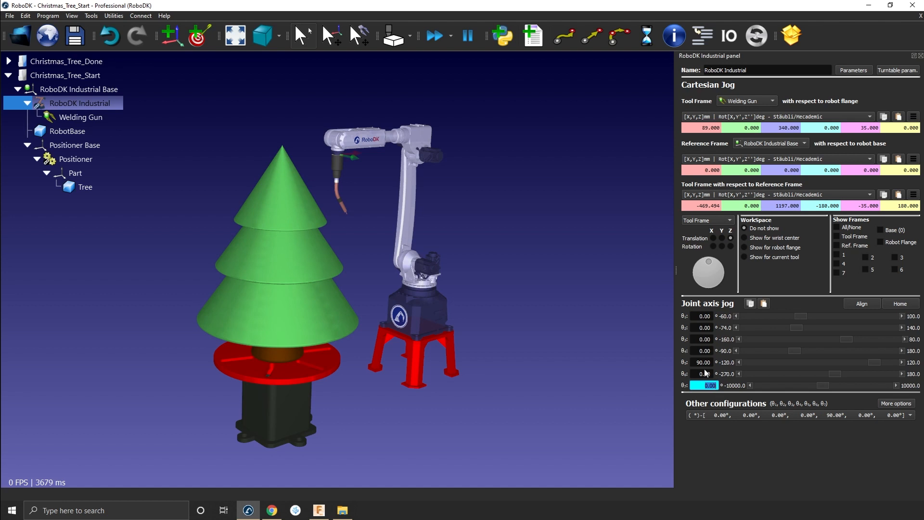
click(702, 385)
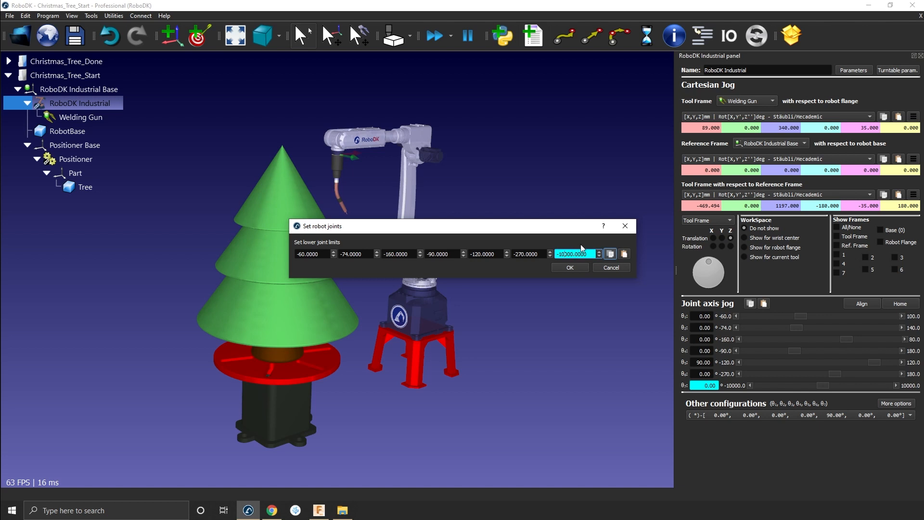
click(628, 228)
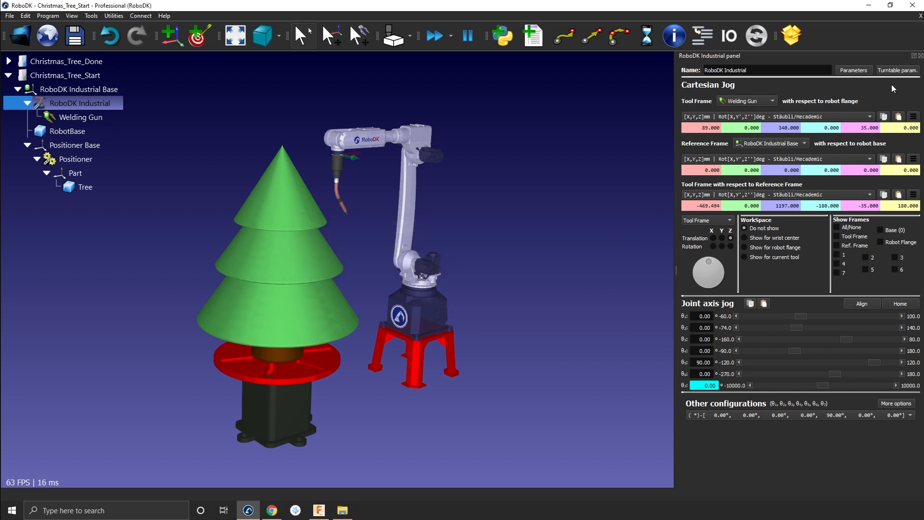
Step: Try jogging the robot's first and second joints and the positioner axis, and return all axes to the home position
drag(800, 315, 804, 316)
mouse_move(801, 328)
mouse_down()
mouse_move(792, 333)
mouse_move(805, 341)
mouse_up()
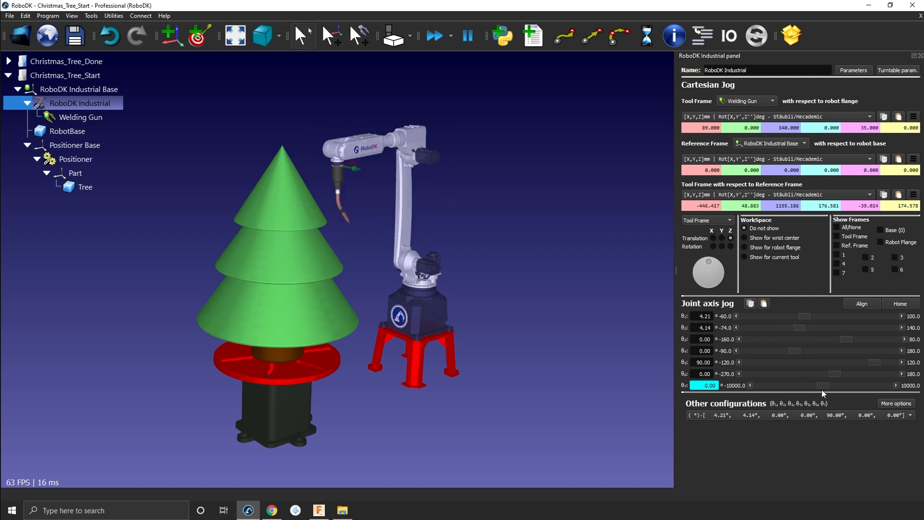
drag(824, 391, 834, 375)
click(886, 304)
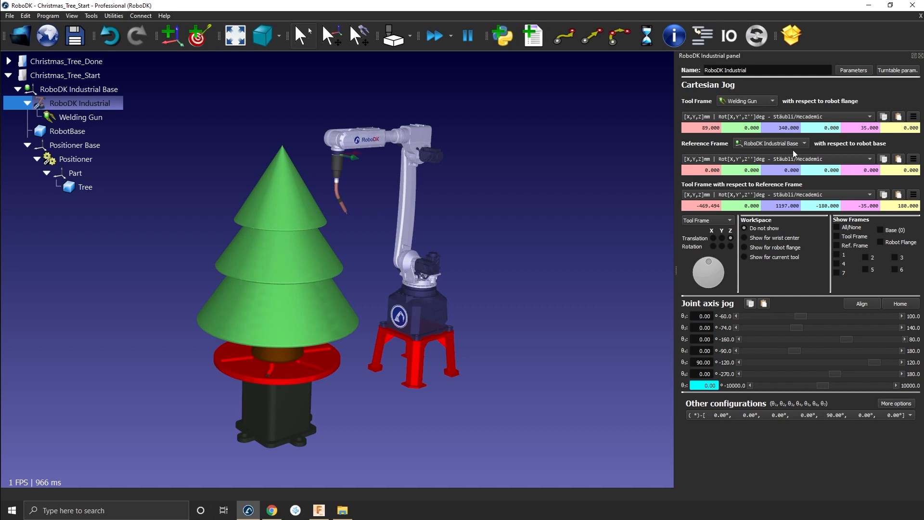
Step: Display the robot's tool frame in the 3D view and close the robot settings
click(854, 236)
click(920, 56)
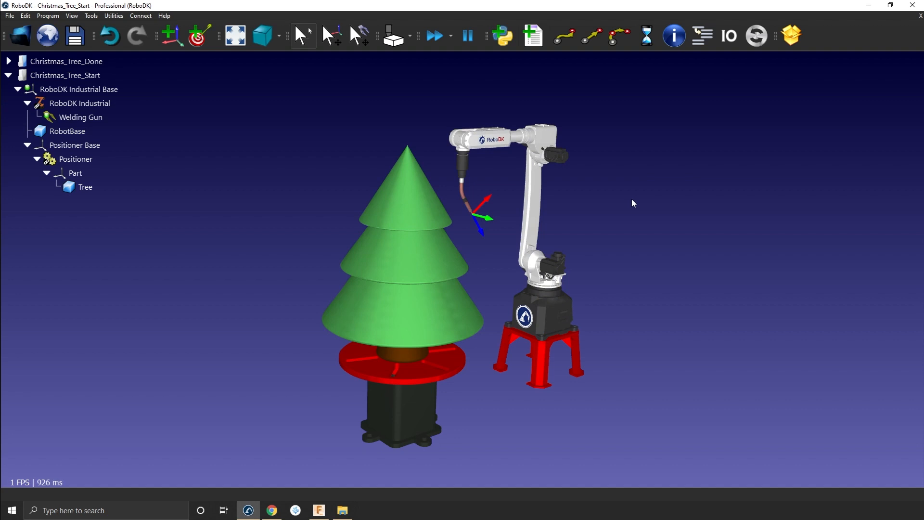
Step: Save the station as a new file named Christmas_Tree_Start_WIP.rdk
click(10, 16)
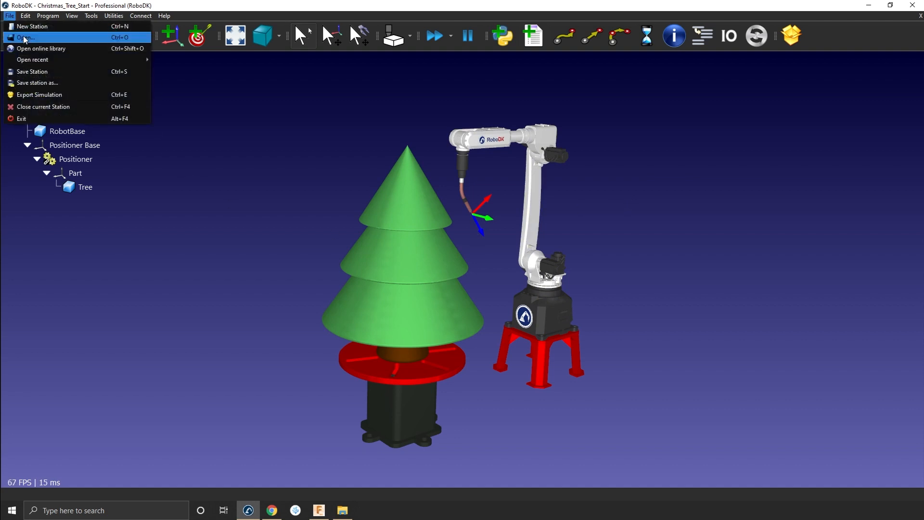
click(45, 77)
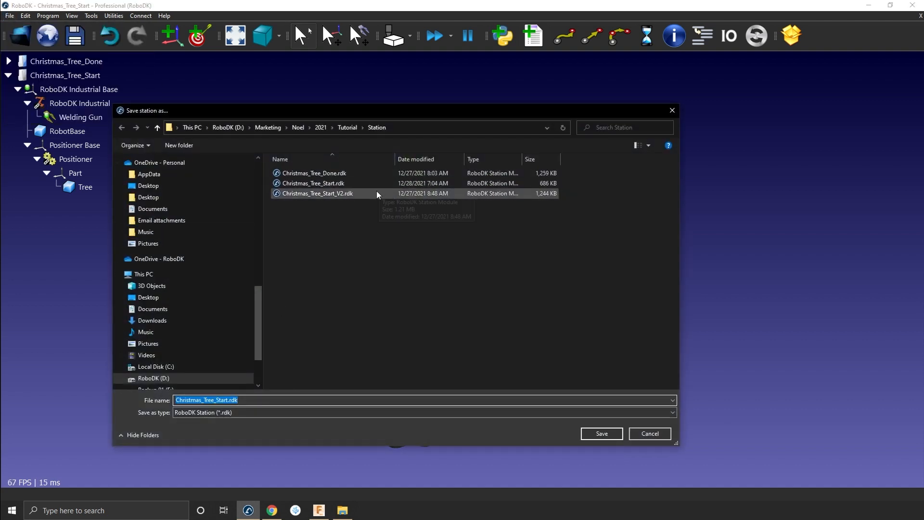
click(228, 399)
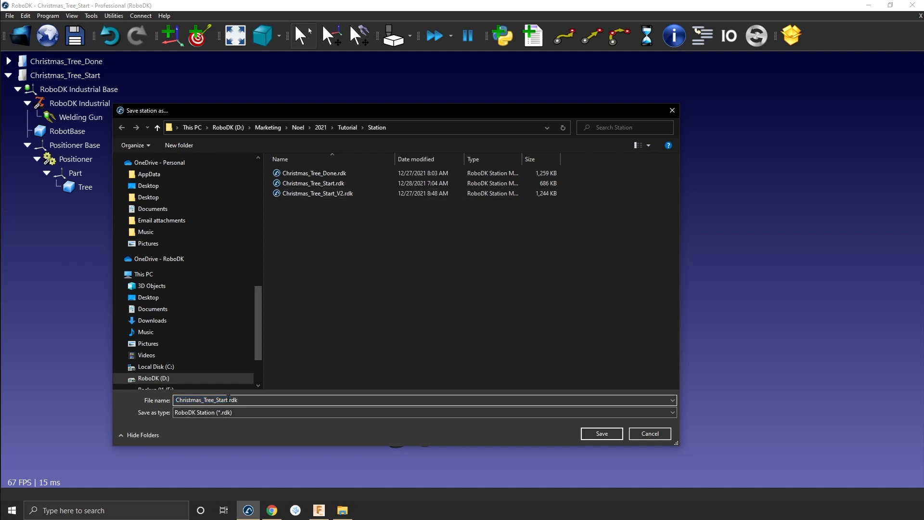
text(_WIP)
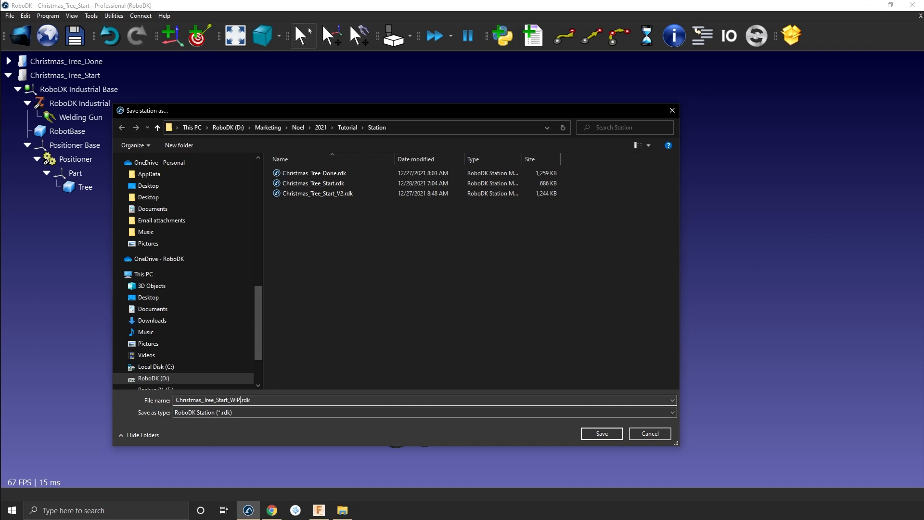
key(Return)
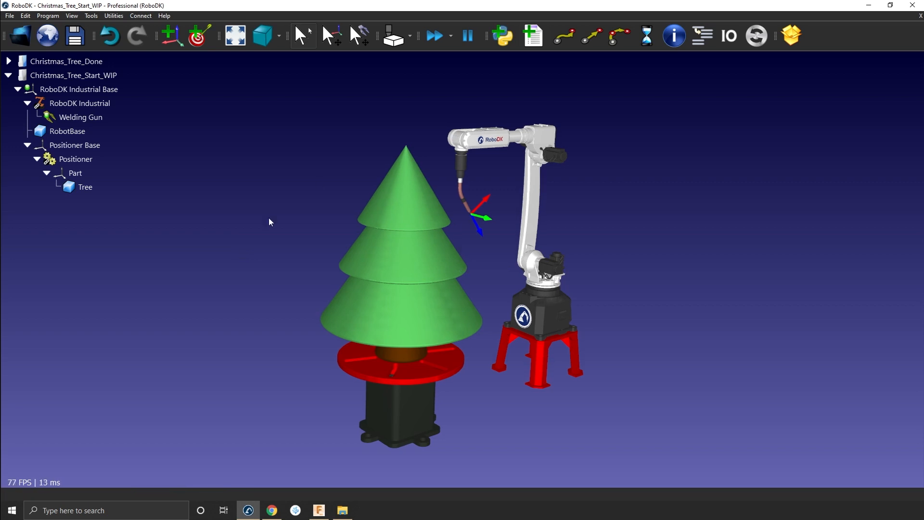
Step: Temporarily show the Part reference frame to inspect its location at the underside of the tree
scroll(495, 272, up, 1)
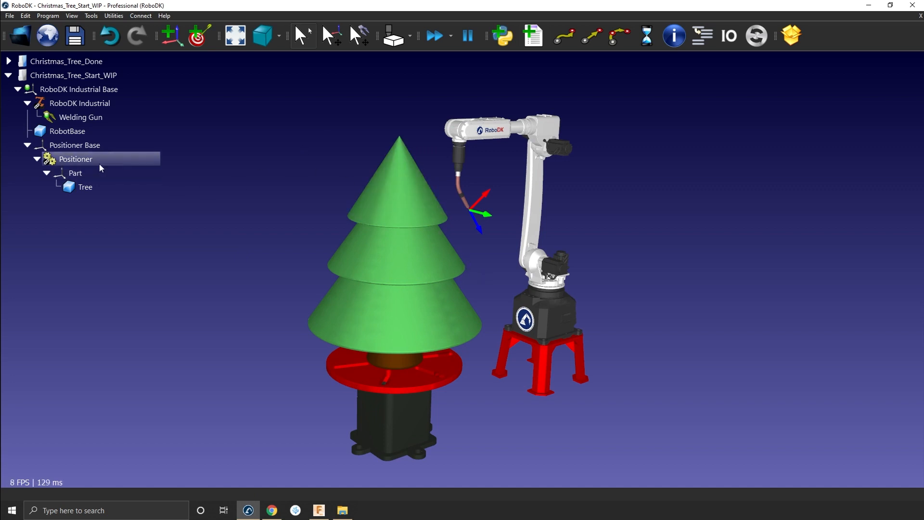
click(117, 173)
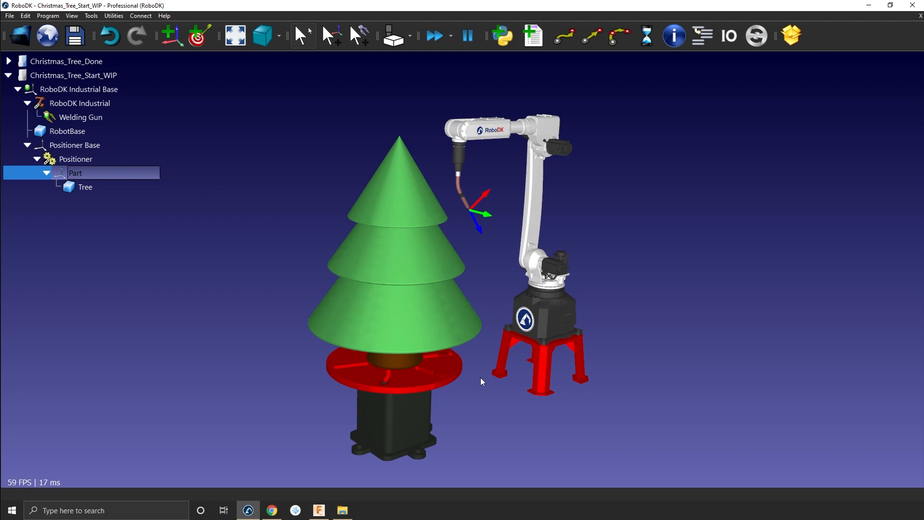
right_click(117, 187)
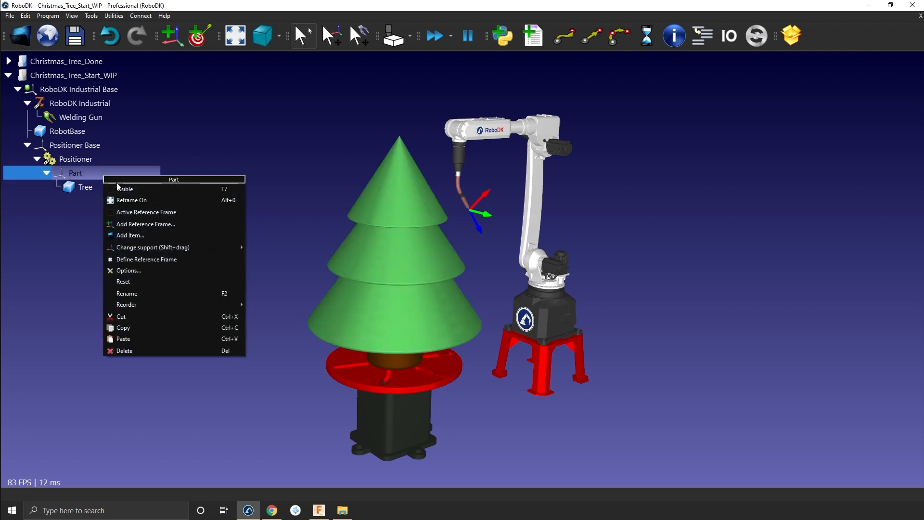
click(127, 293)
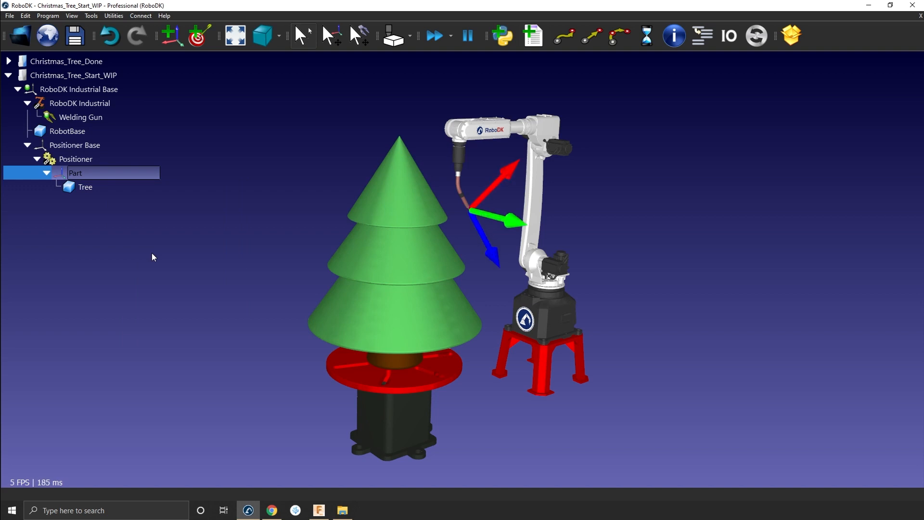
drag(152, 255, 439, 311)
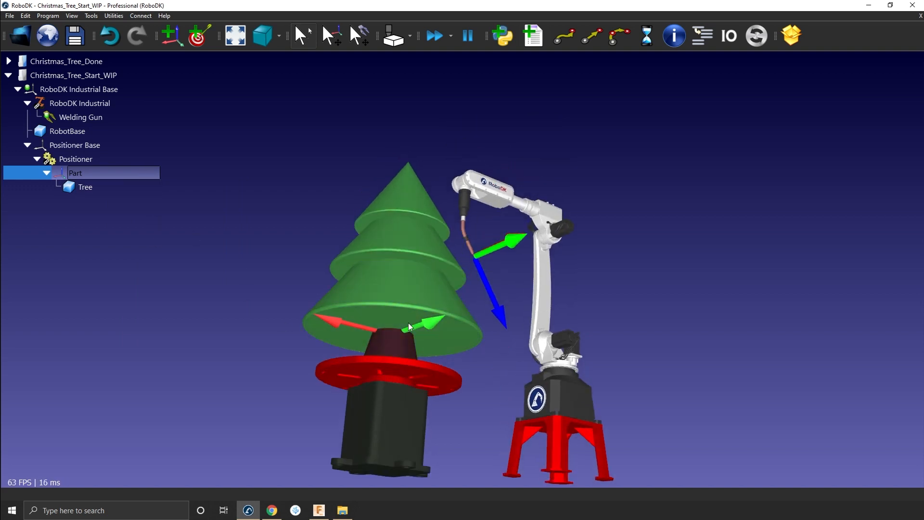
drag(212, 258, 202, 313)
drag(406, 380, 361, 356)
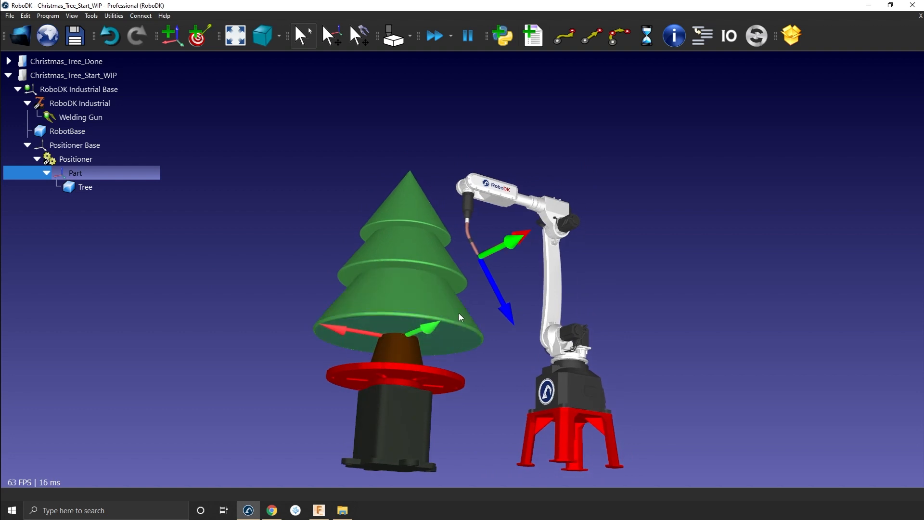
middle_drag(382, 320, 396, 270)
right_drag(396, 270, 430, 348)
right_click(81, 172)
click(95, 188)
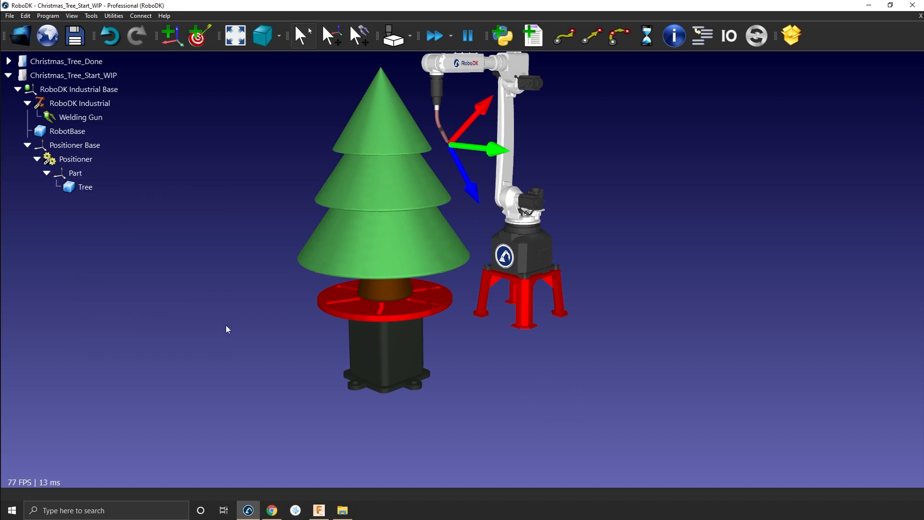
right_click(102, 173)
click(326, 437)
Step: Switch to Autodesk Fusion 360 and view the whole Christmas tree model
click(319, 510)
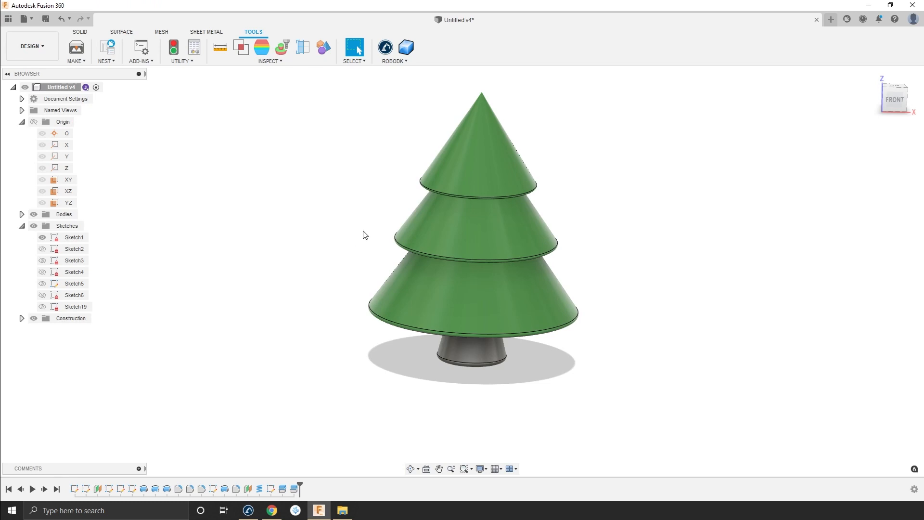
scroll(361, 238, down, 3)
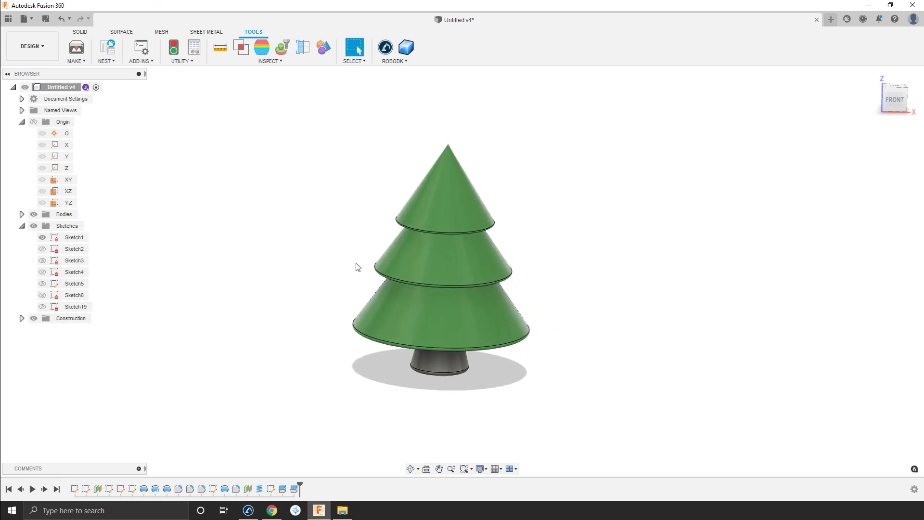
scroll(357, 267, up, 2)
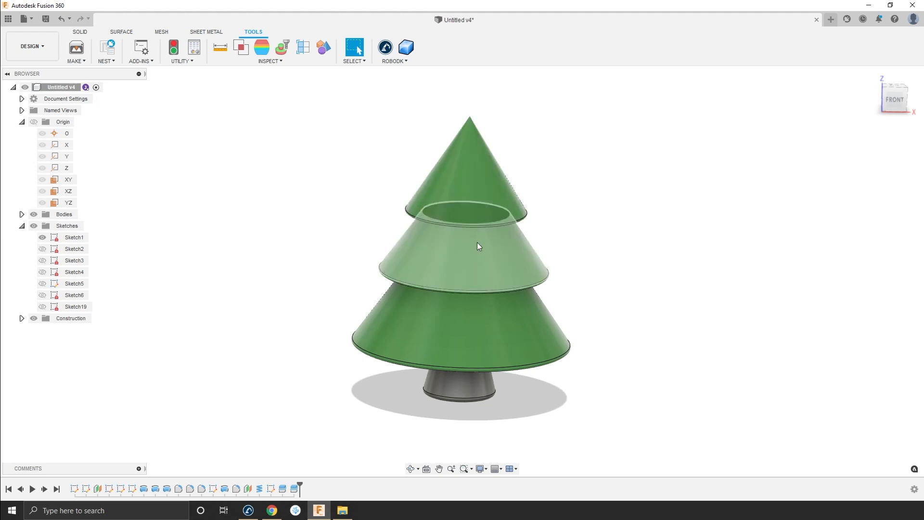
right_click(331, 244)
click(281, 221)
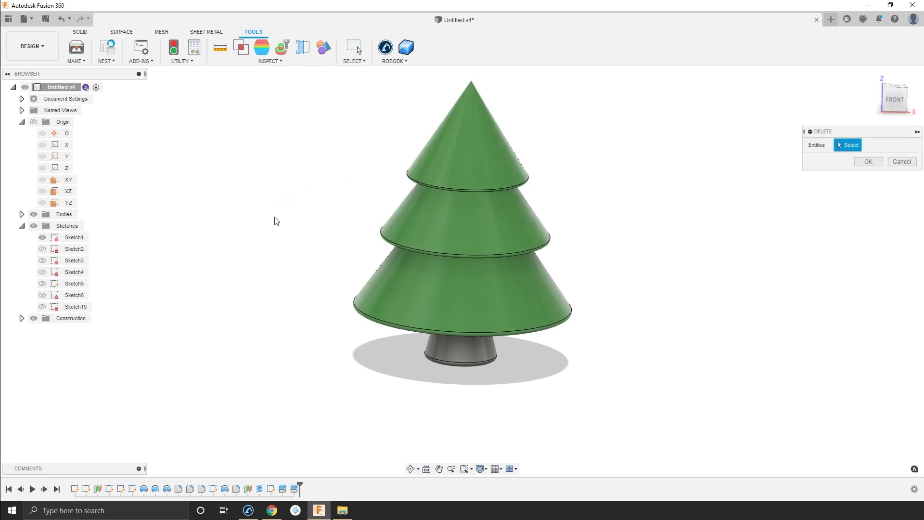
key(Escape)
Step: Examine the three conical tiers of the Christmas tree from the front and from above
middle_drag(126, 307, 146, 321)
shift+middle_drag(248, 327, 250, 303)
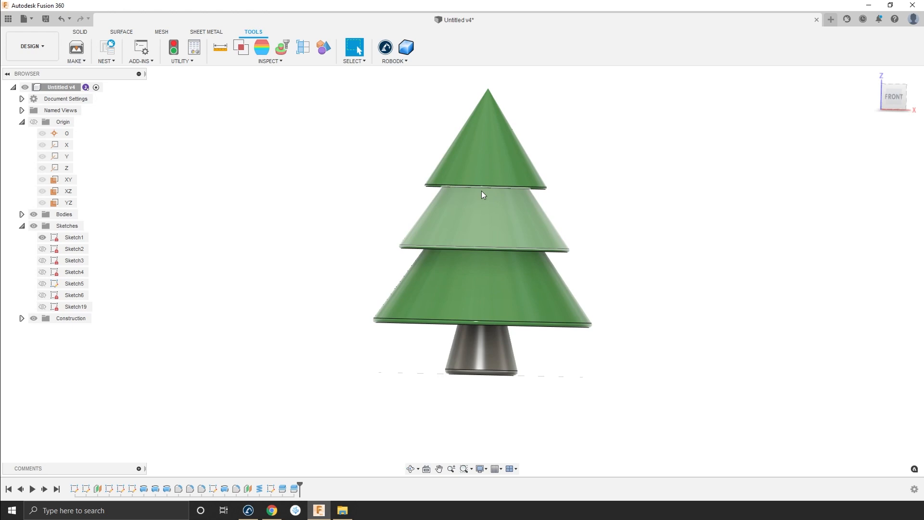
key(F4)
drag(390, 219, 351, 241)
key(F2)
key(Escape)
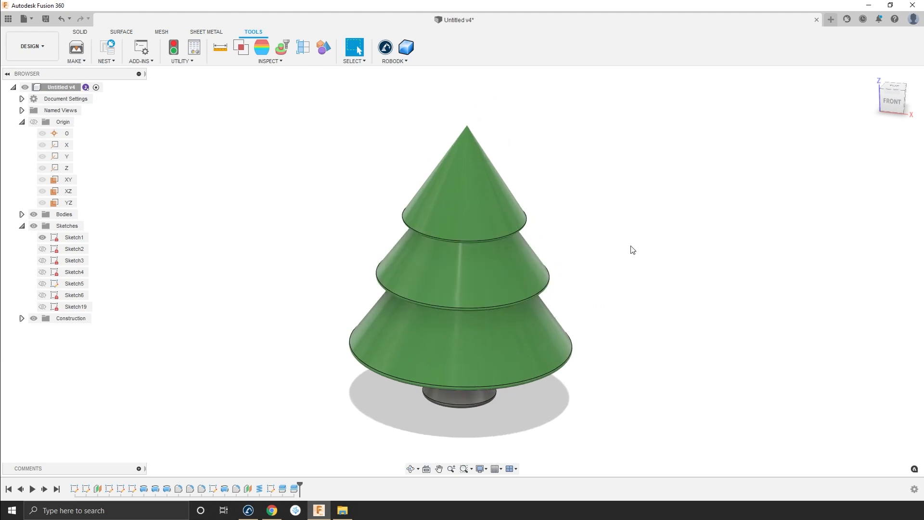
scroll(633, 252, up, 1)
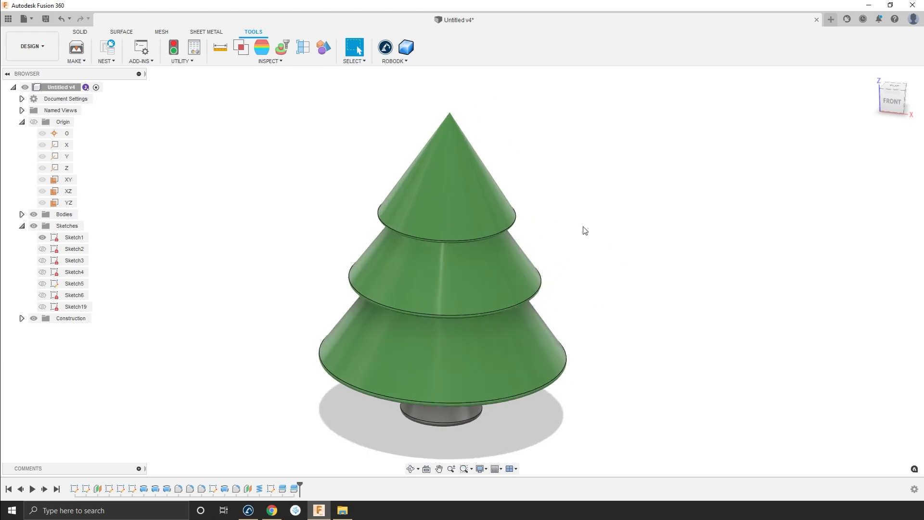
Step: Show Sketch19, the flat spiral above the tip of the tree
click(47, 310)
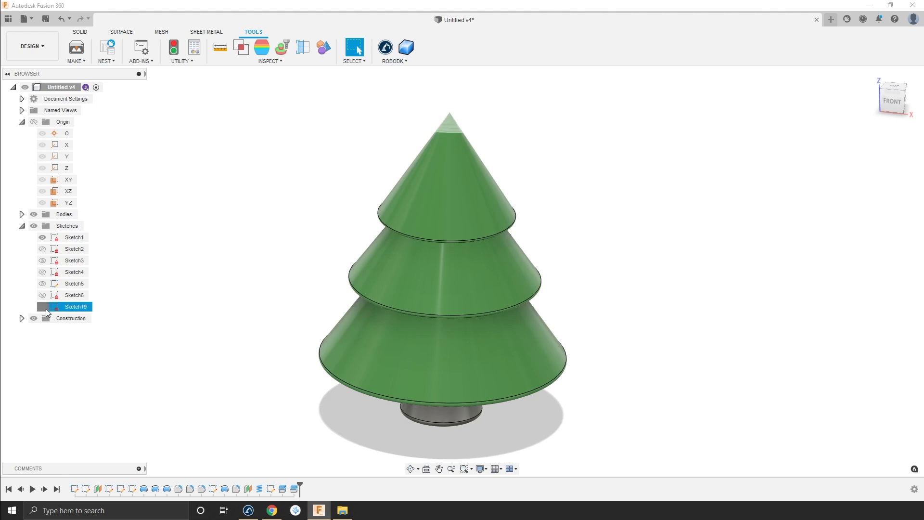
click(43, 307)
scroll(289, 270, down, 3)
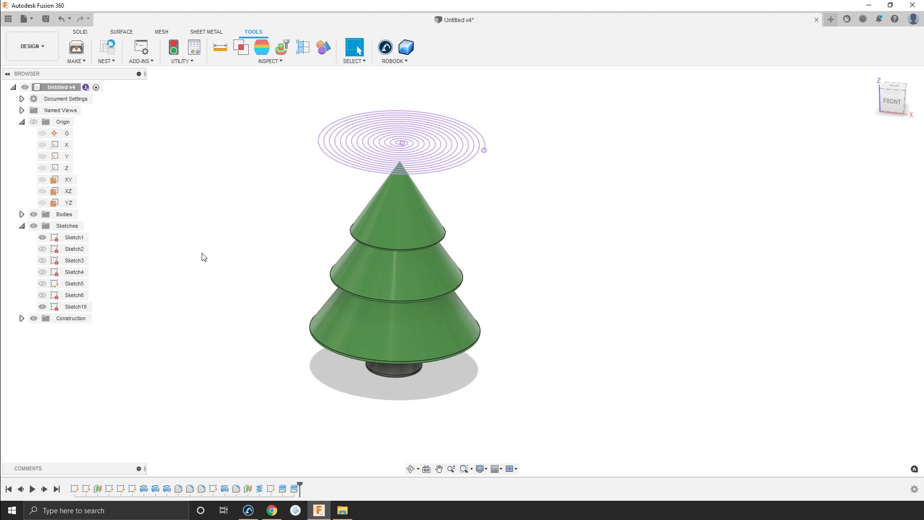
Step: Create a new sketch on the horizontal origin plane
click(77, 33)
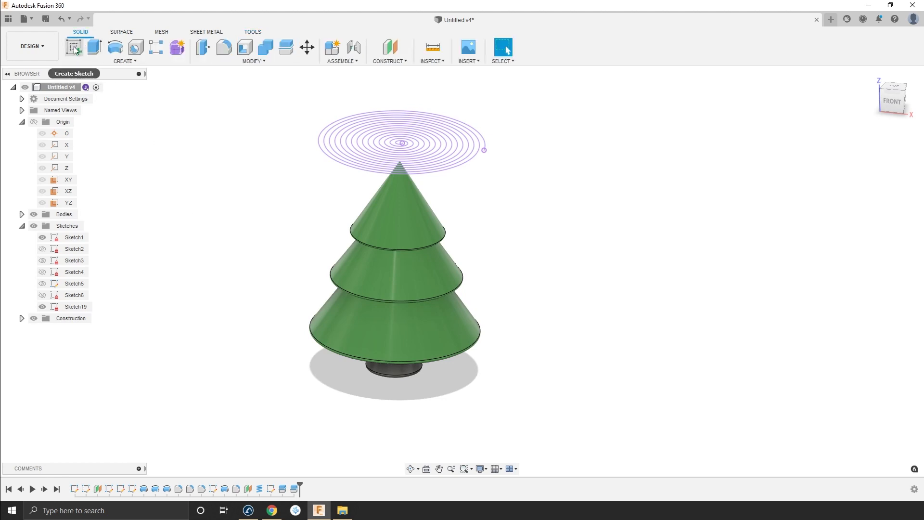
click(74, 47)
click(446, 321)
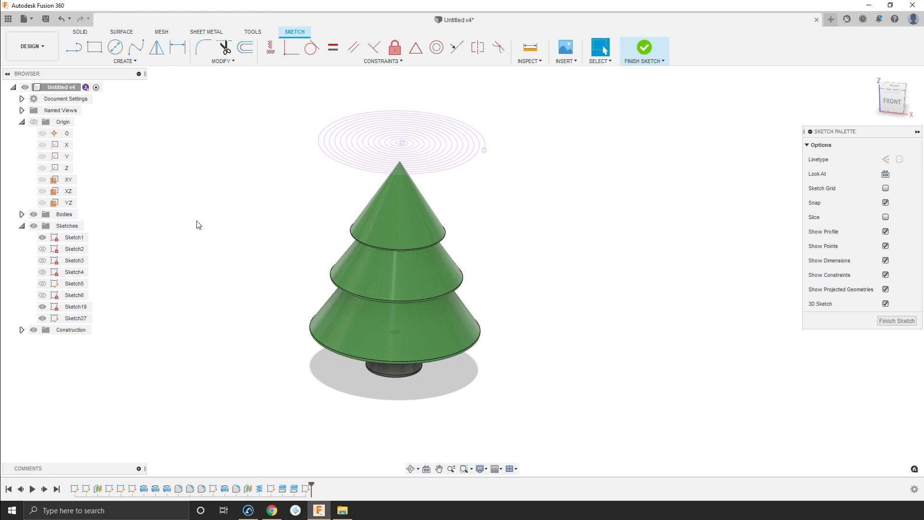
Step: Start Project To Surface with the top tier's conical face as the target and the spiral as the curve
click(126, 65)
mouse_move(106, 236)
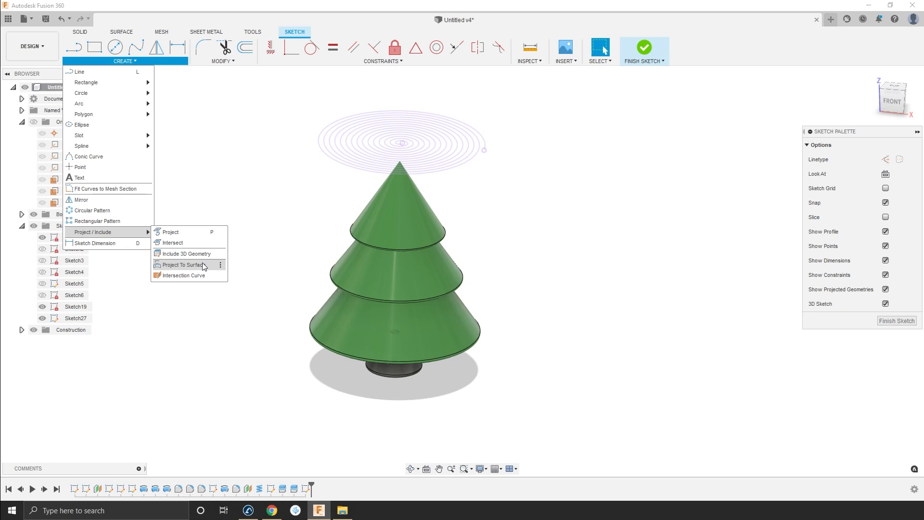
click(203, 266)
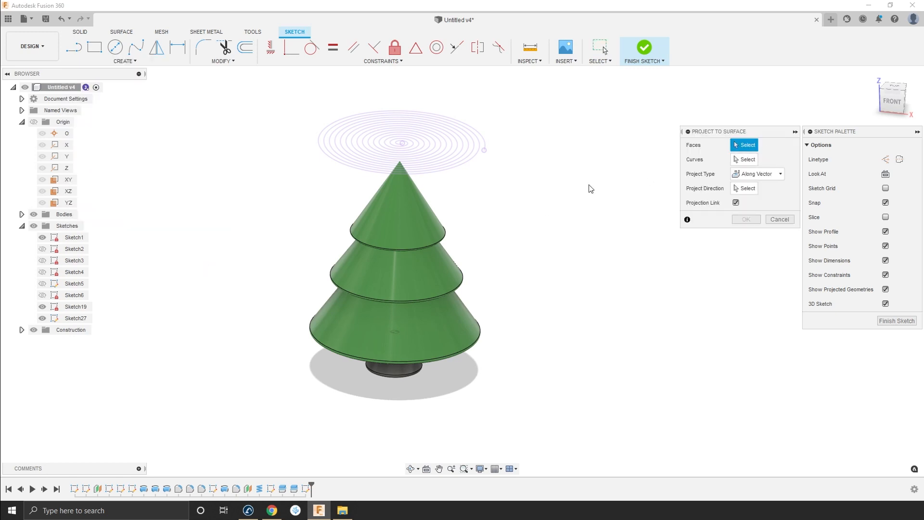
click(404, 234)
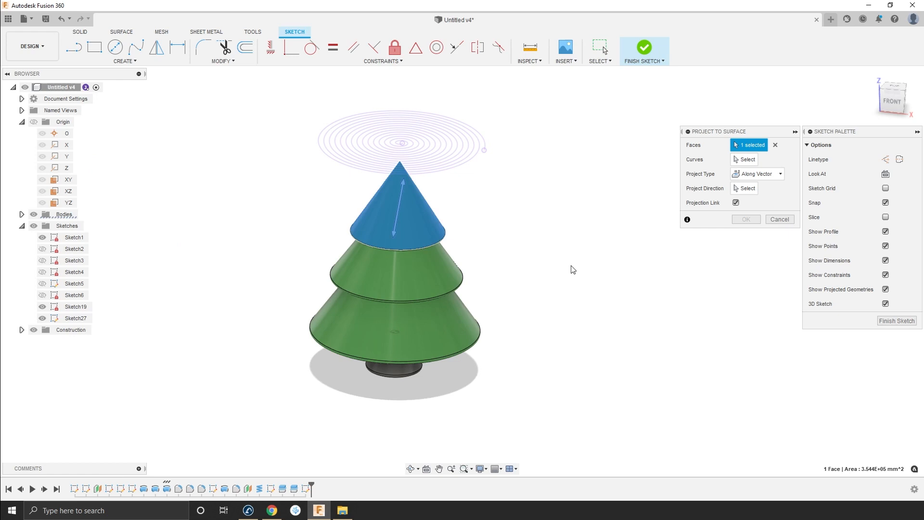
click(745, 160)
click(460, 143)
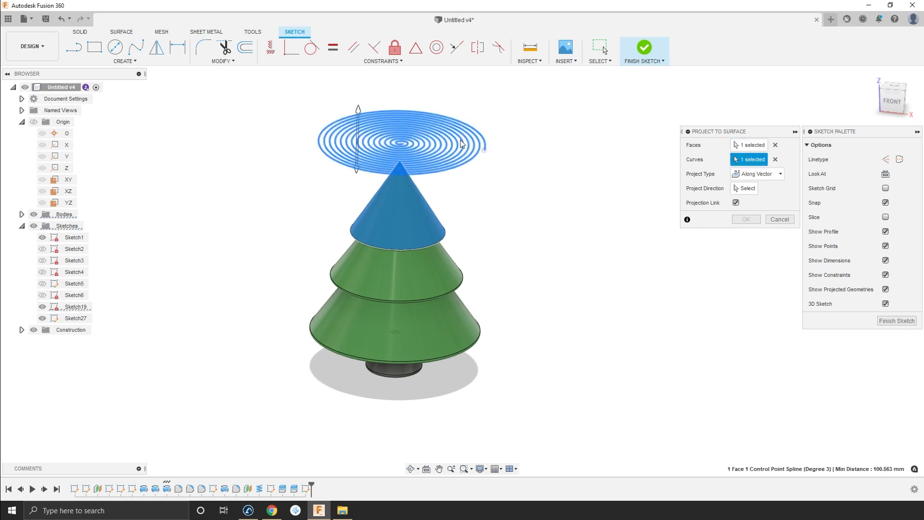
Step: Project the spiral onto the top tier using Along Vector with the Z axis as direction, and finish the sketch
click(755, 177)
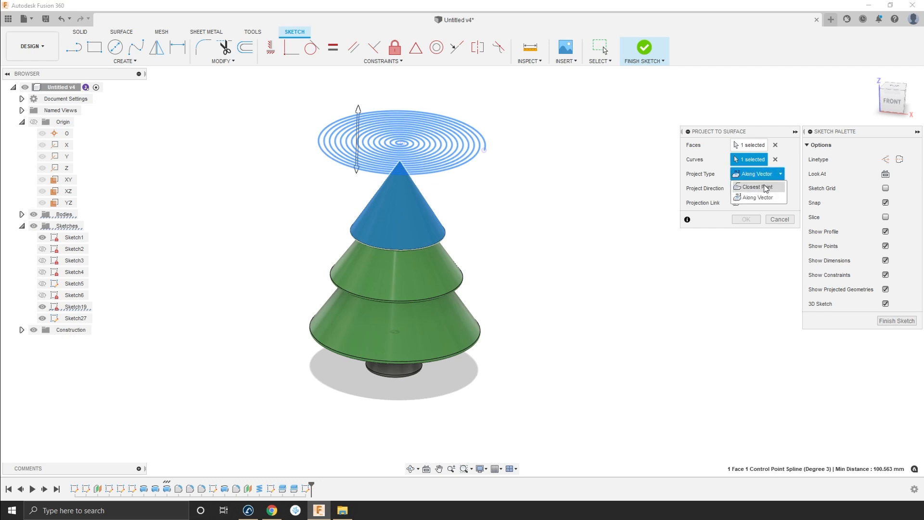
click(756, 196)
click(751, 189)
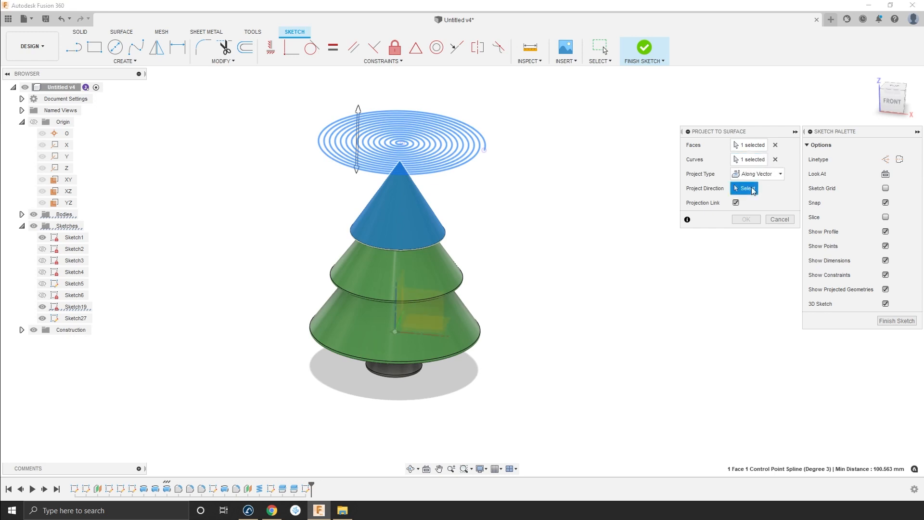
click(67, 168)
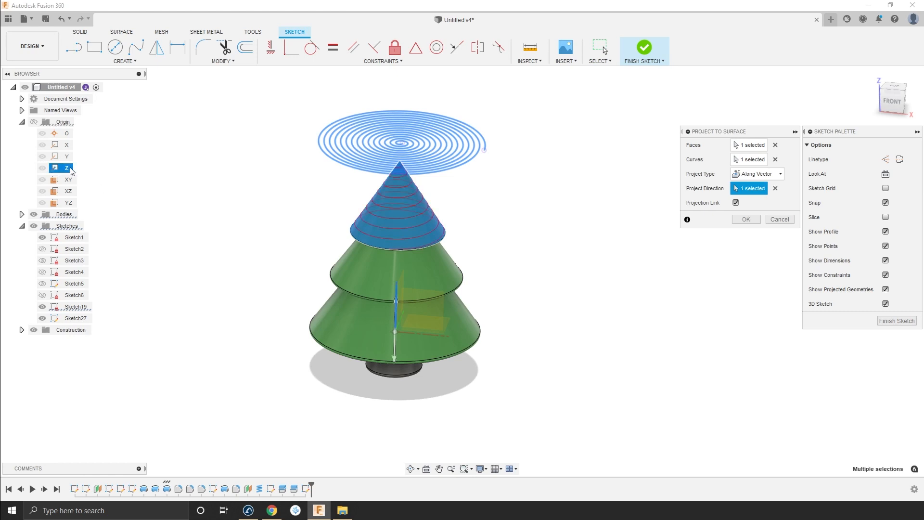
scroll(420, 208, up, 1)
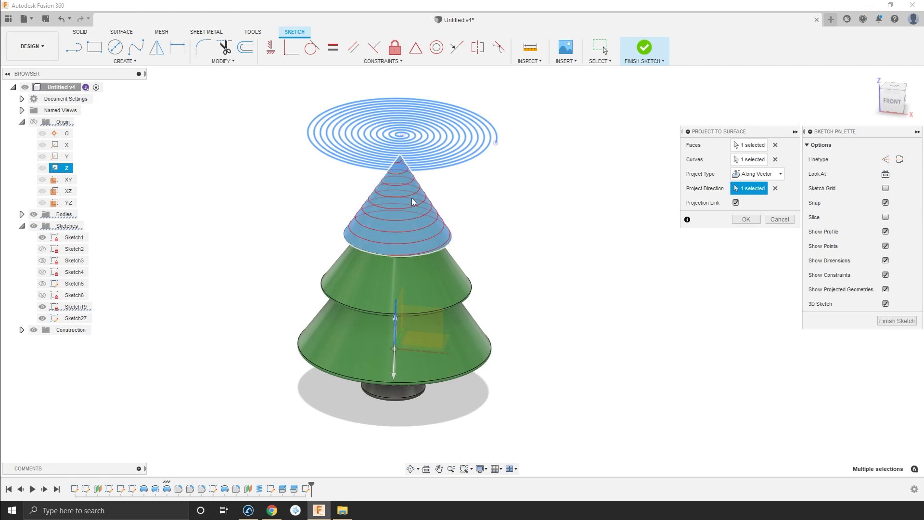
click(746, 219)
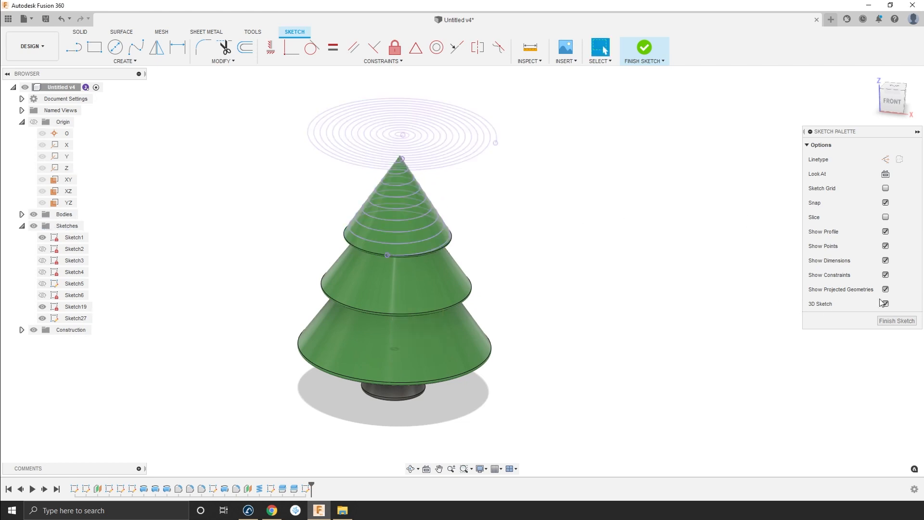
click(896, 321)
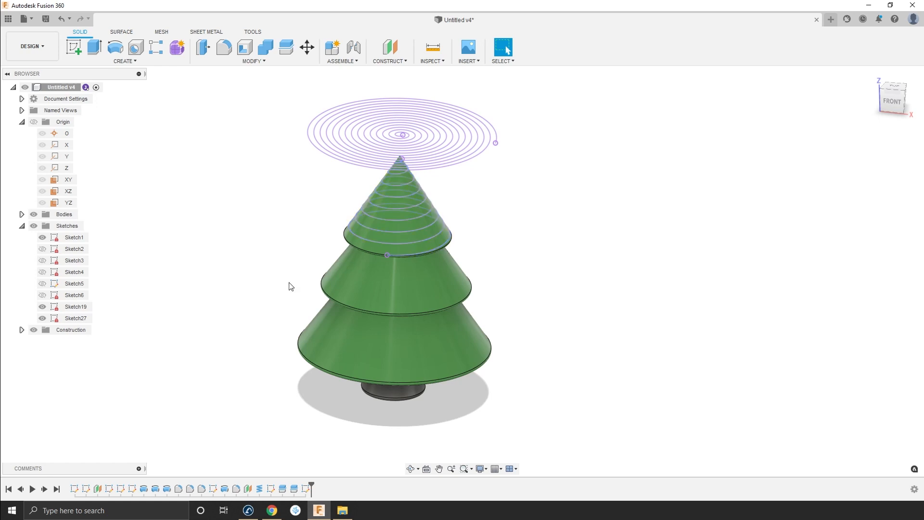
Step: Rename the projected spiral's sketch to Top_Curve and leave sketch editing
double_click(76, 318)
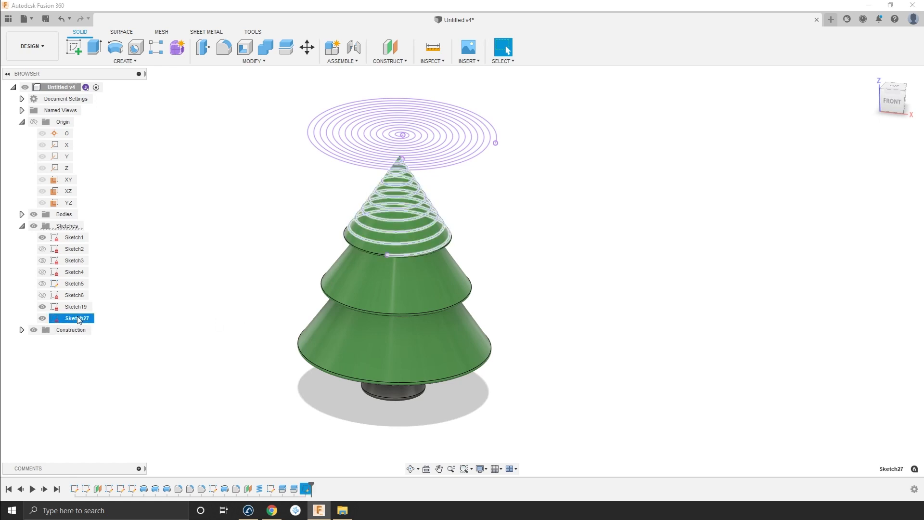
click(74, 319)
click(74, 319)
text(Top_Curve)
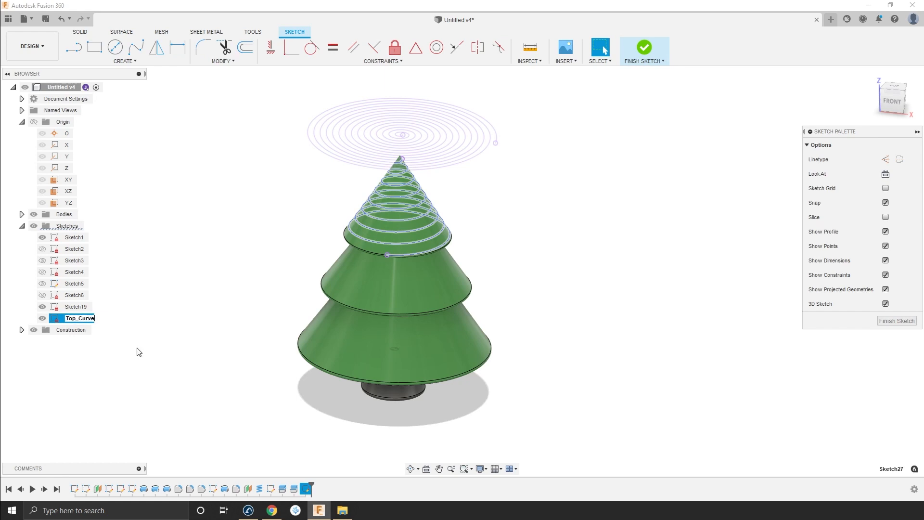
key(Return)
click(292, 293)
click(895, 321)
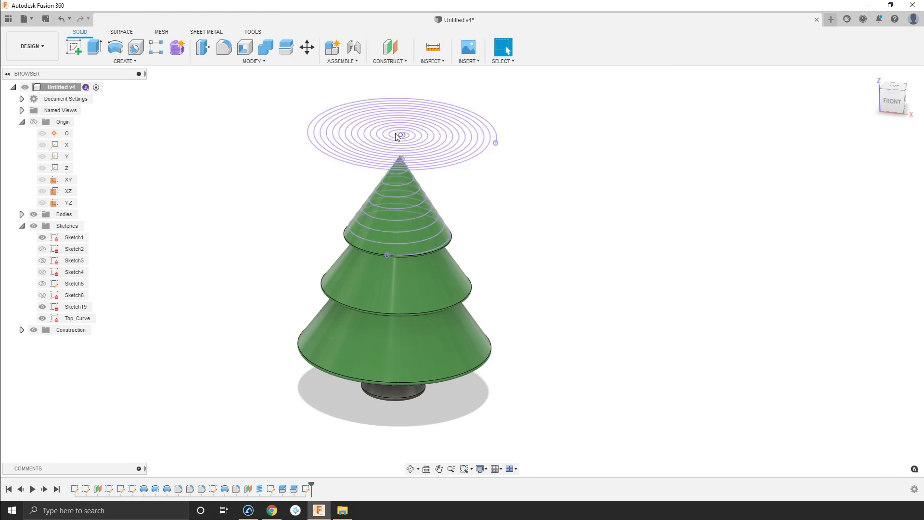
Step: In a new sketch on the horizontal origin plane, project the spiral onto the middle tier's conical face along the Z axis
click(446, 338)
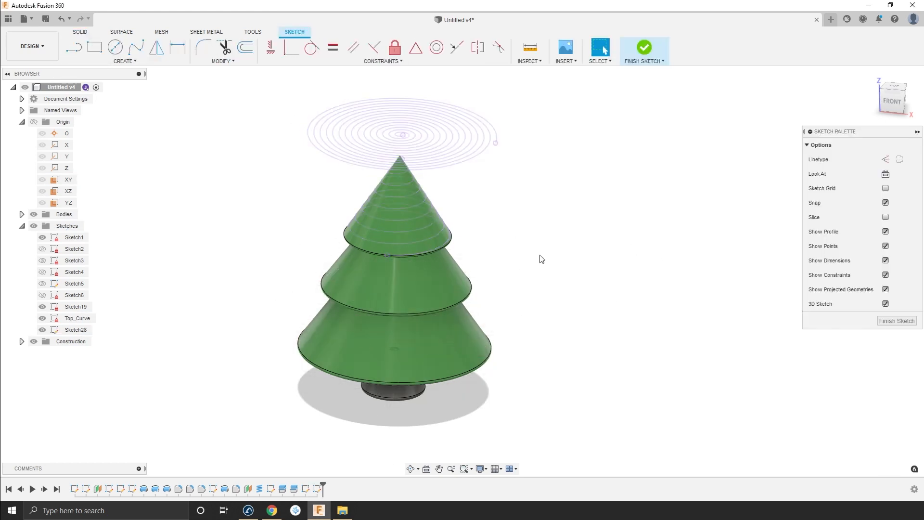
click(127, 62)
mouse_move(119, 232)
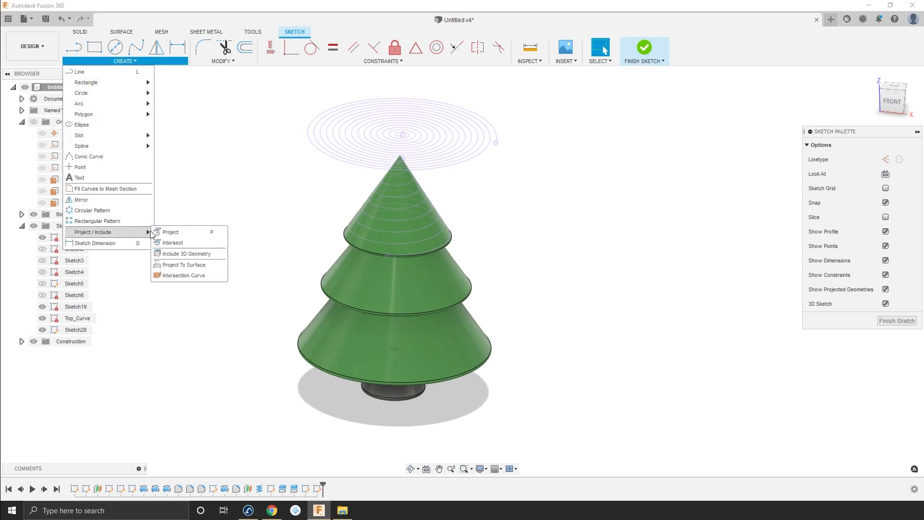
click(178, 264)
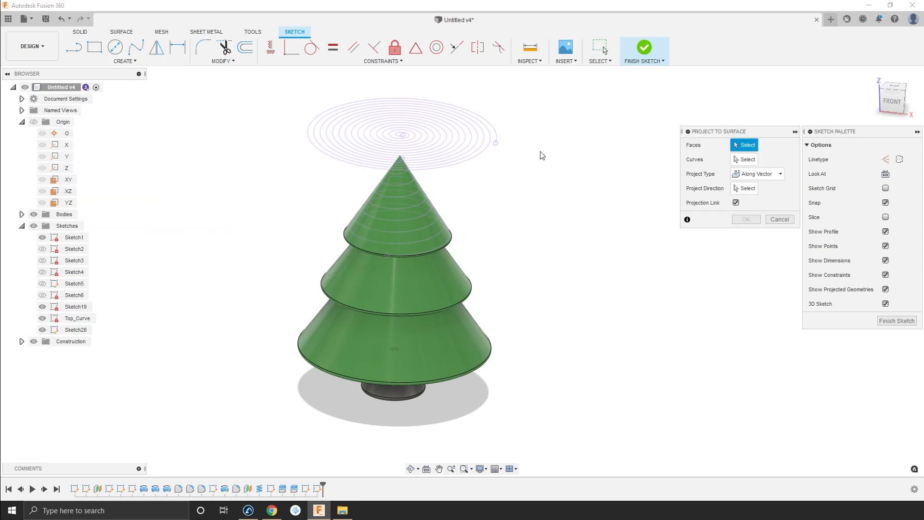
click(443, 284)
click(448, 137)
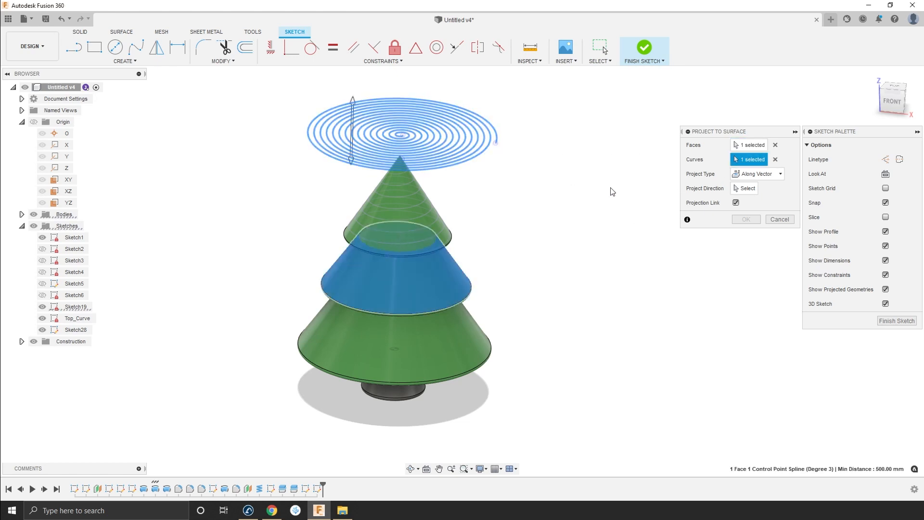
click(745, 188)
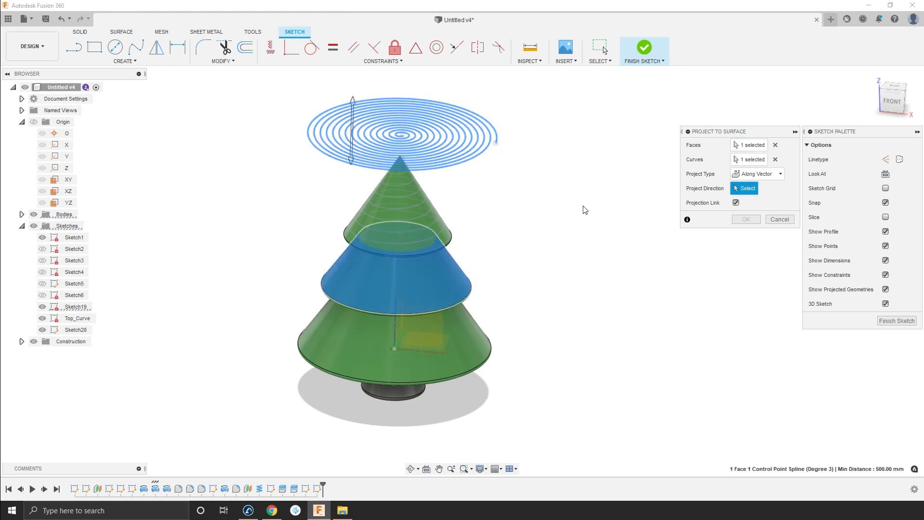
click(65, 167)
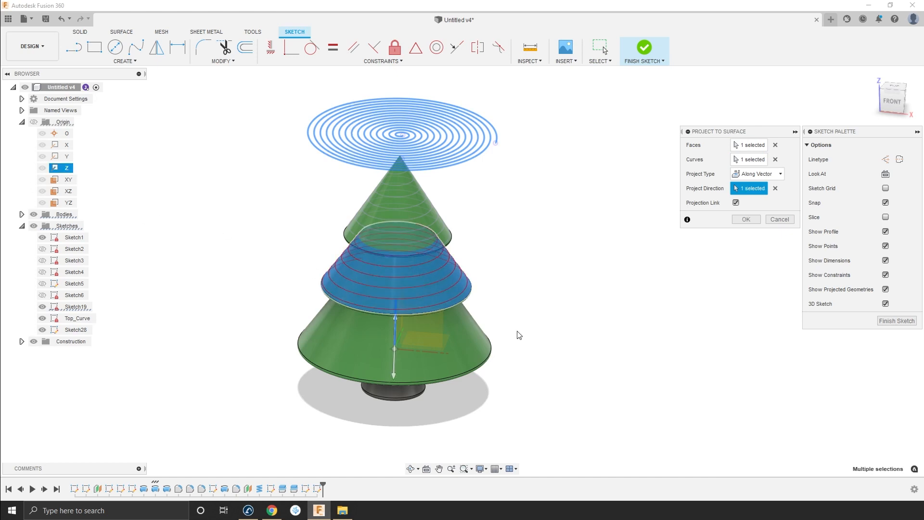
click(746, 219)
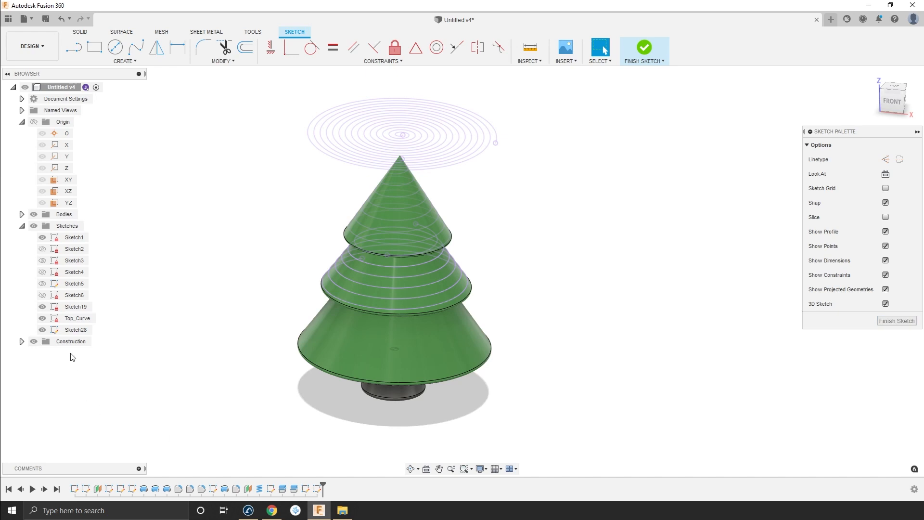
Step: Rename the middle tier's projection sketch to Mid_Curve and finish the sketch
click(77, 330)
click(80, 331)
text(Mid_Curve)
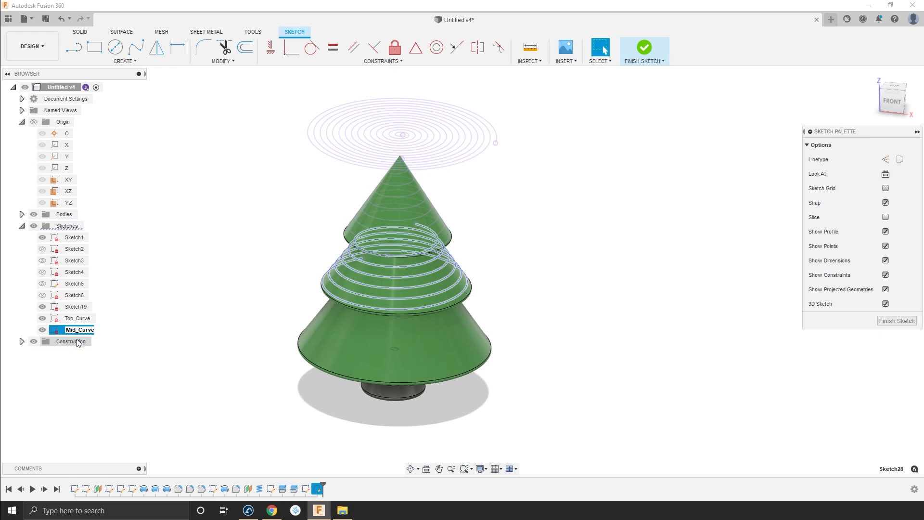
key(Return)
click(152, 318)
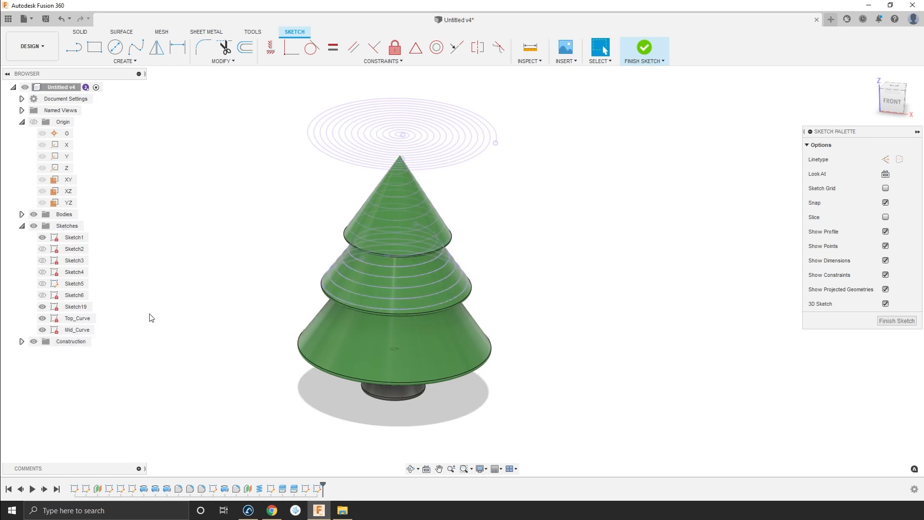
click(110, 63)
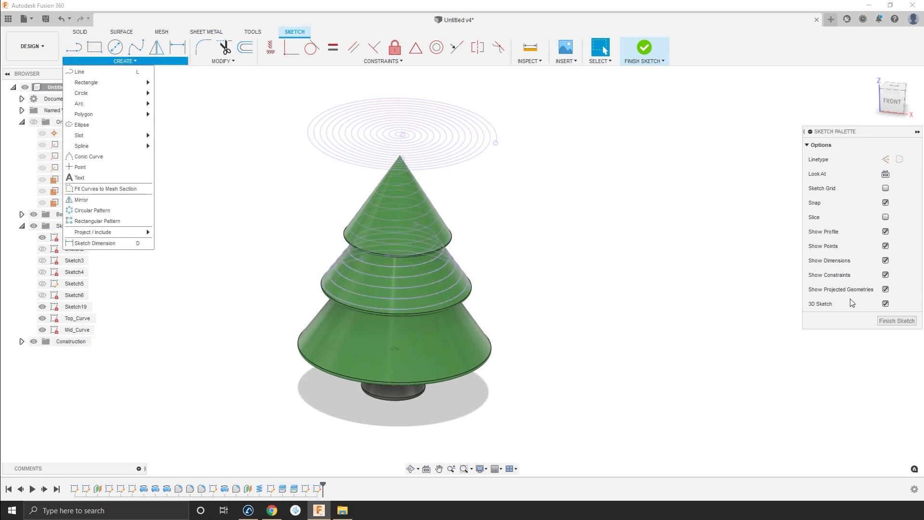
click(885, 320)
Step: In a new sketch on the horizontal origin plane, project the spiral onto the lowest tier's conical face along the Z axis
click(74, 47)
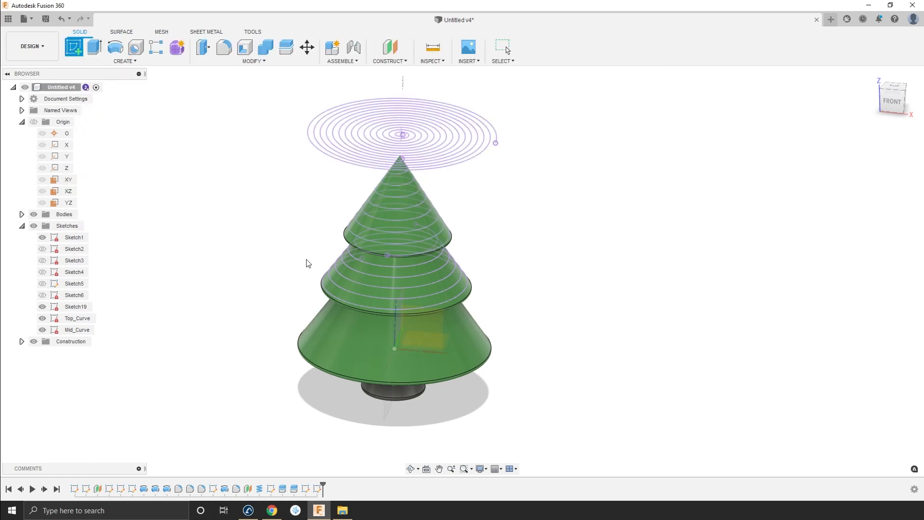
click(445, 341)
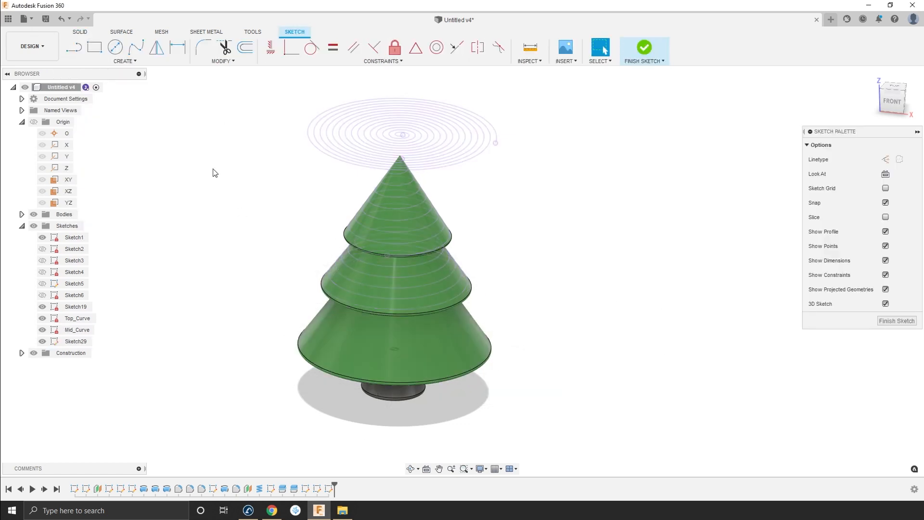
click(100, 63)
mouse_move(120, 231)
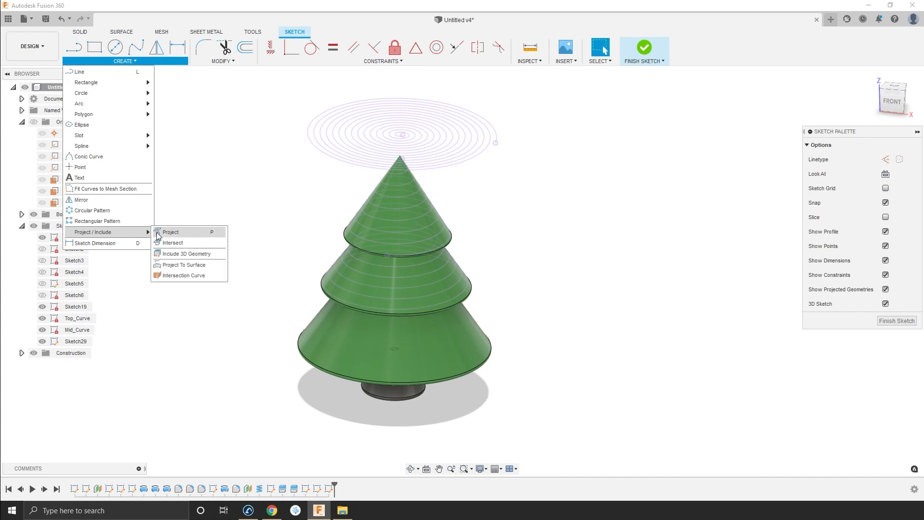
click(185, 265)
click(459, 359)
click(742, 161)
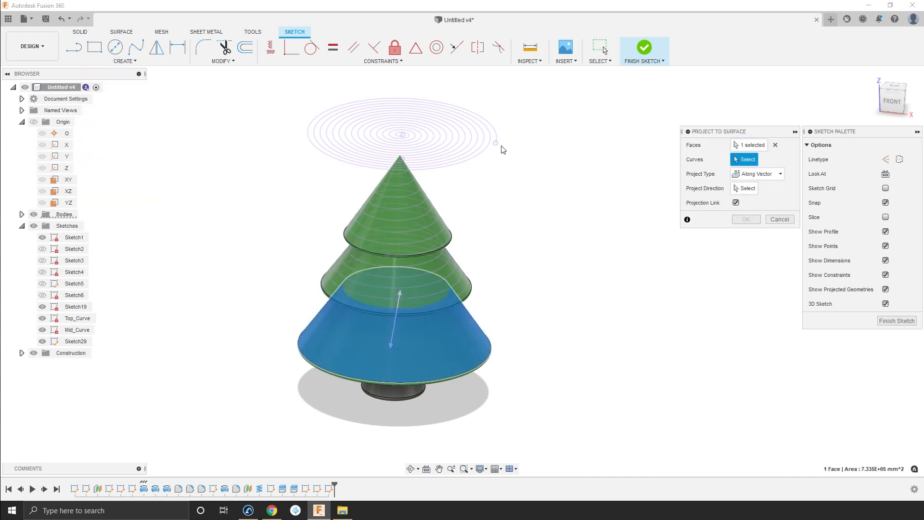
click(486, 150)
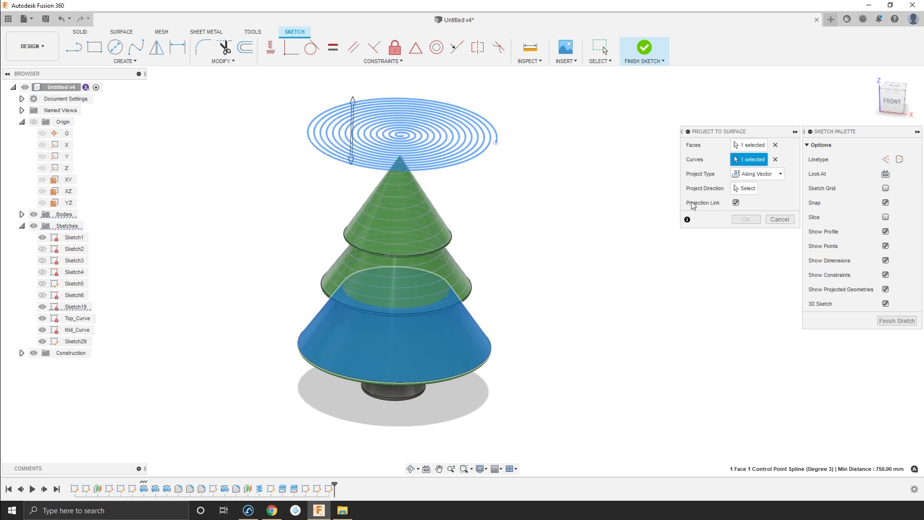
click(741, 188)
click(67, 168)
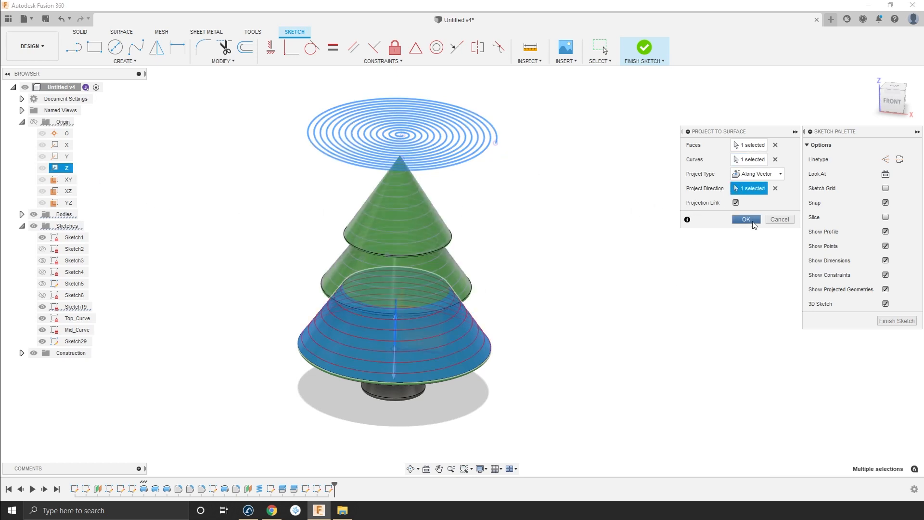
click(746, 220)
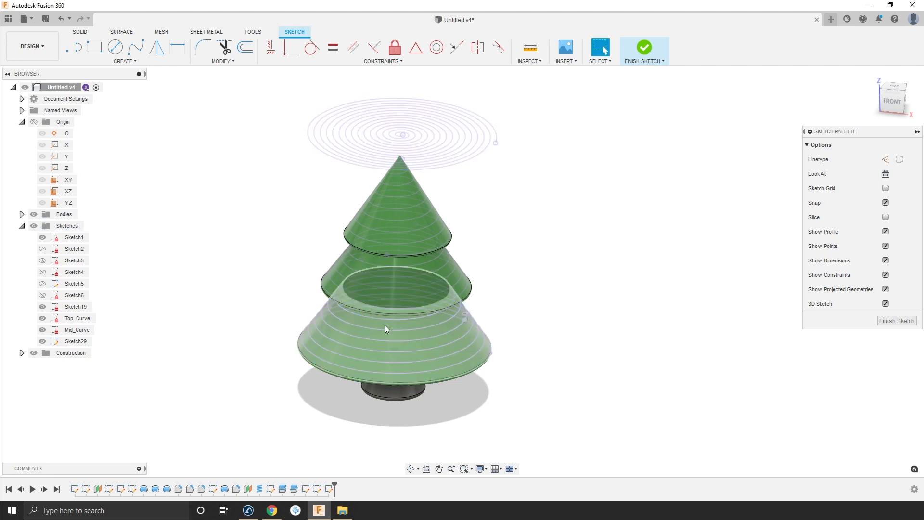
Step: Rename the lowest tier's projection sketch to Low_Curve and finish the sketch
double_click(84, 341)
text(Low)
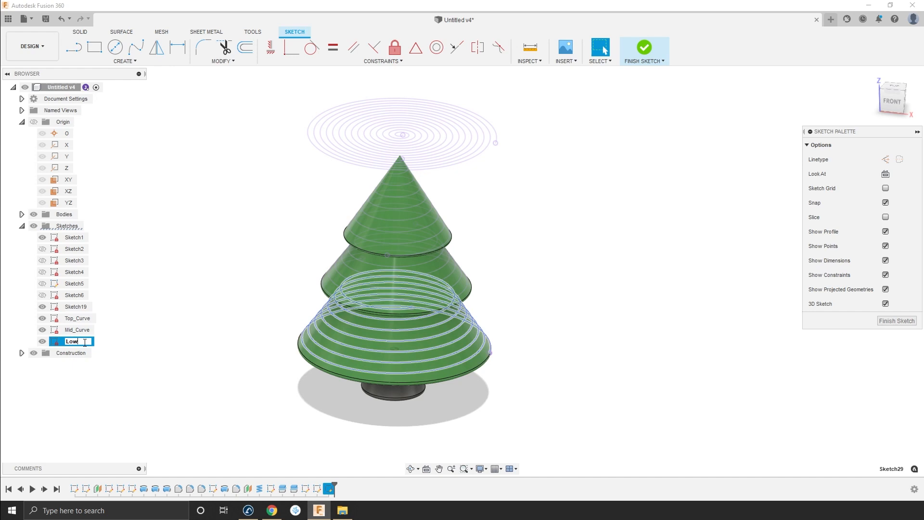
text(rve)
key(Return)
click(178, 312)
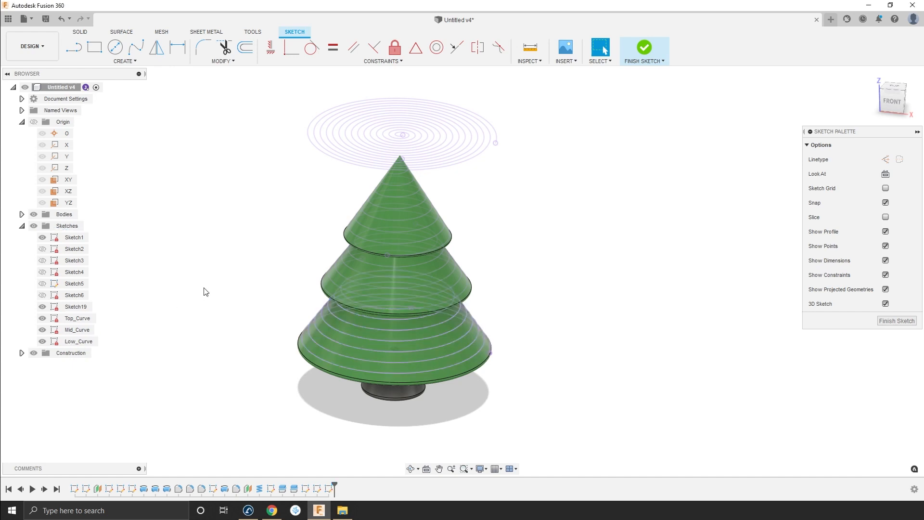
shift+middle_drag(228, 326, 243, 298)
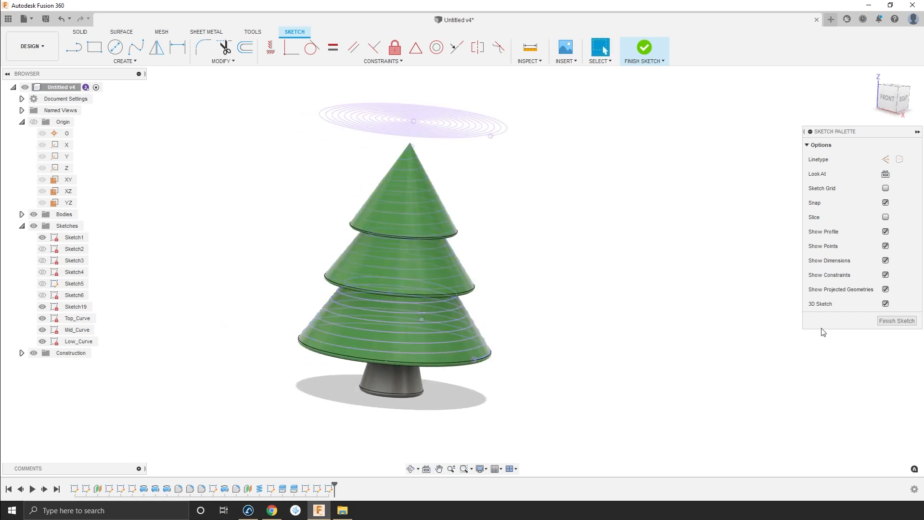
click(899, 321)
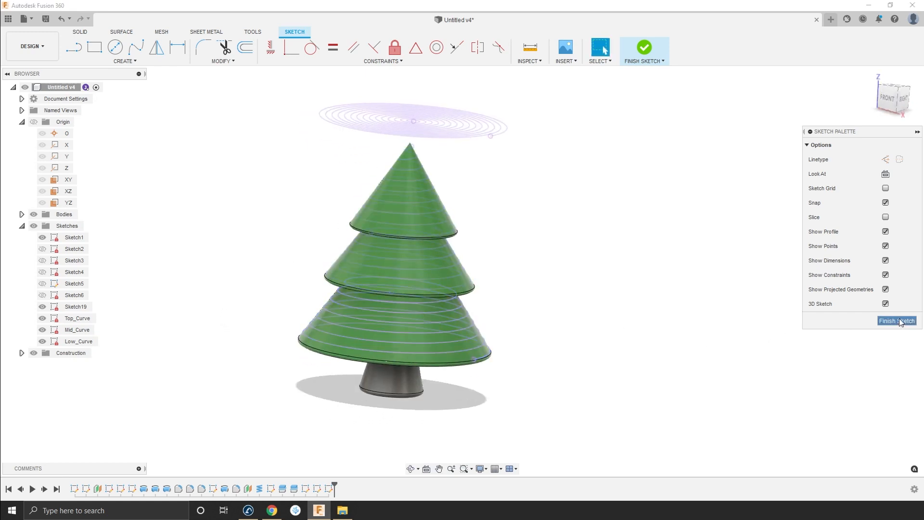
Step: Hide the original flat spiral sketch above the tree and examine the projected curves on all three tiers
click(42, 306)
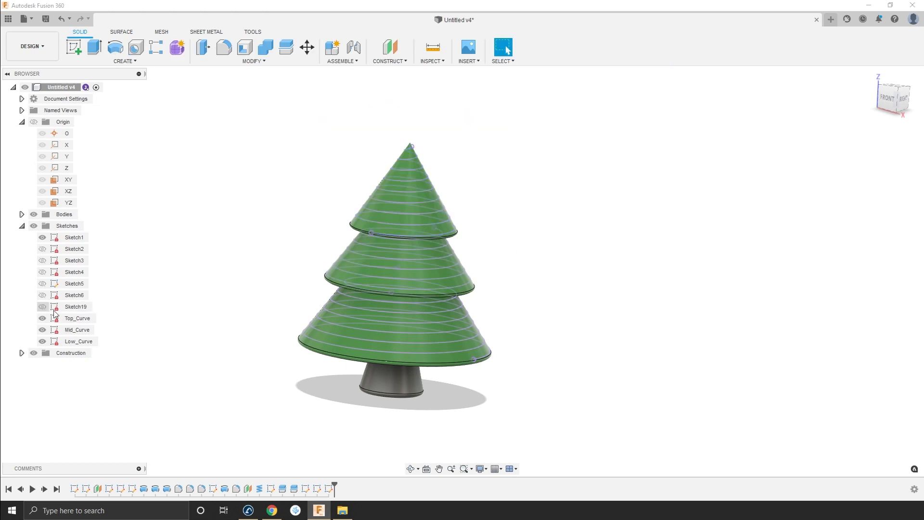
mouse_move(221, 284)
shift+middle_down()
mouse_move(237, 275)
mouse_move(226, 263)
shift+middle_up()
key(Escape)
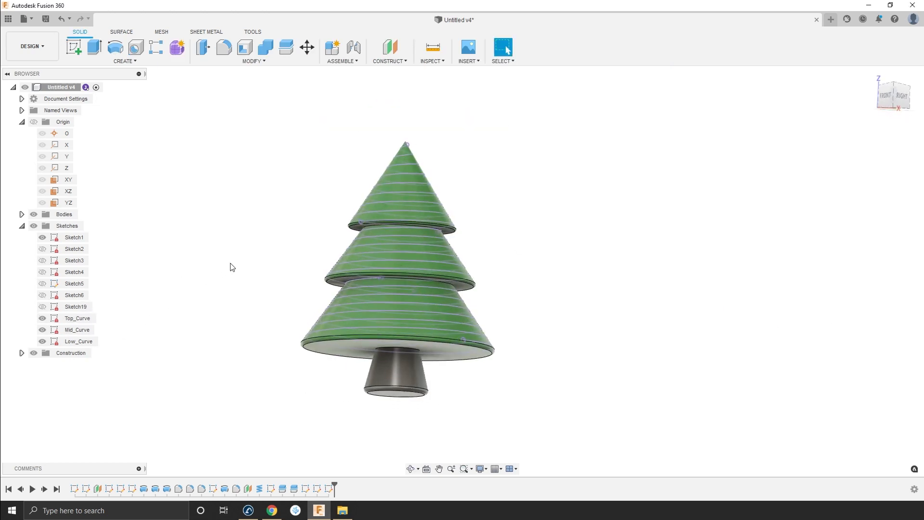
scroll(402, 229, up, 5)
scroll(401, 230, up, 3)
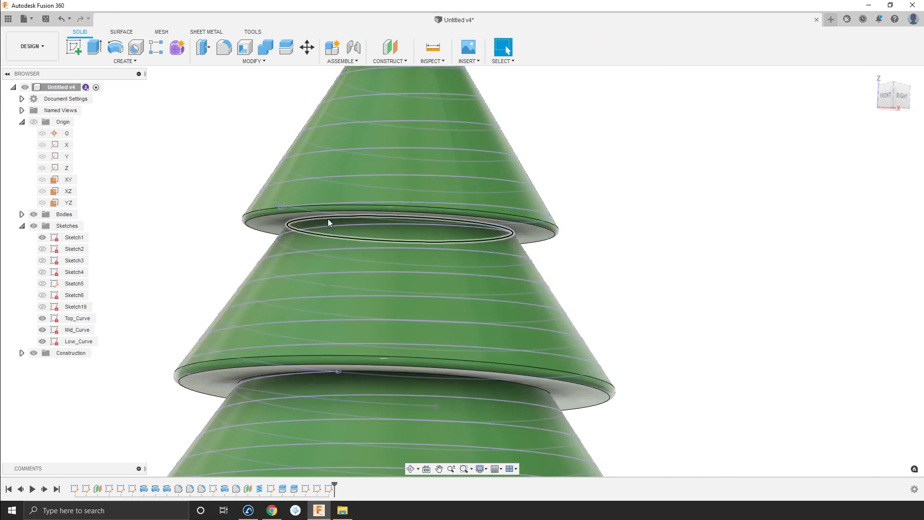
scroll(404, 236, down, 1)
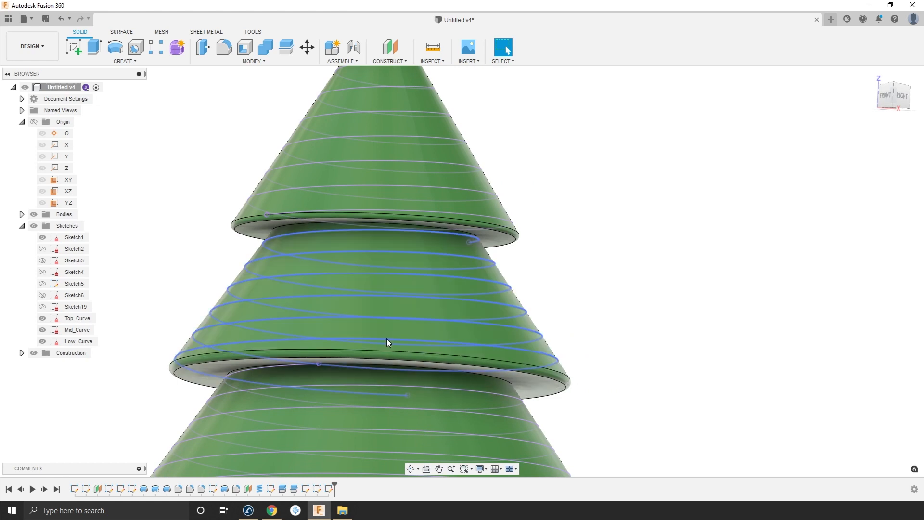
scroll(459, 253, down, 4)
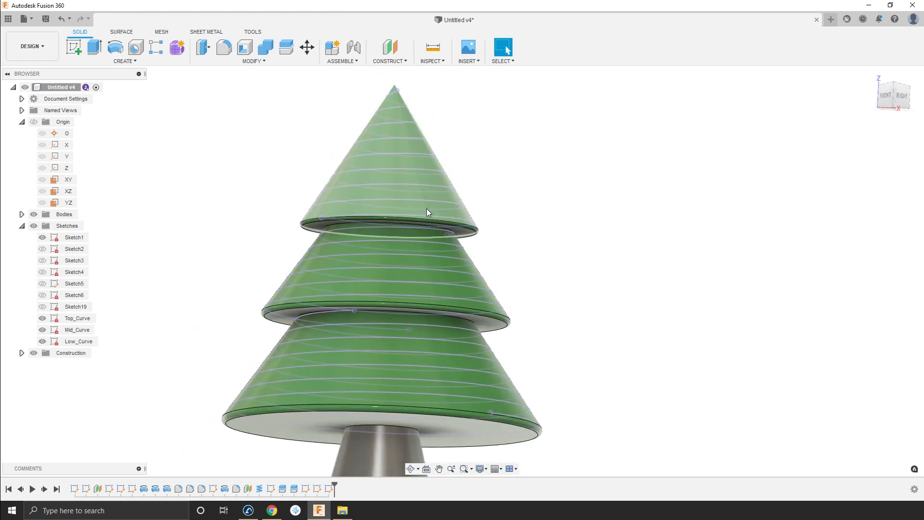
scroll(416, 186, down, 2)
scroll(399, 218, down, 3)
shift+middle_drag(290, 244, 269, 219)
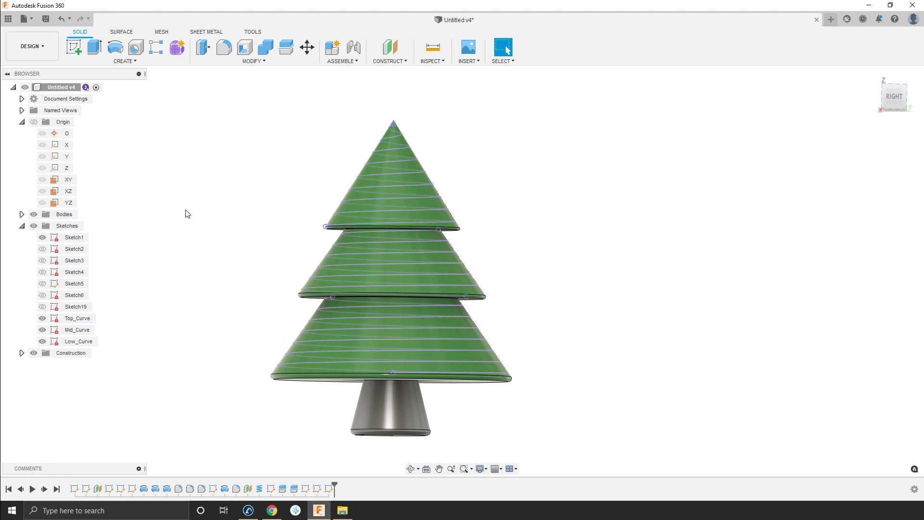
Step: Start the RoboDK add-in's Load Curve(s) command with the top tier's spiral as the curve and its conical surface as the face
click(256, 33)
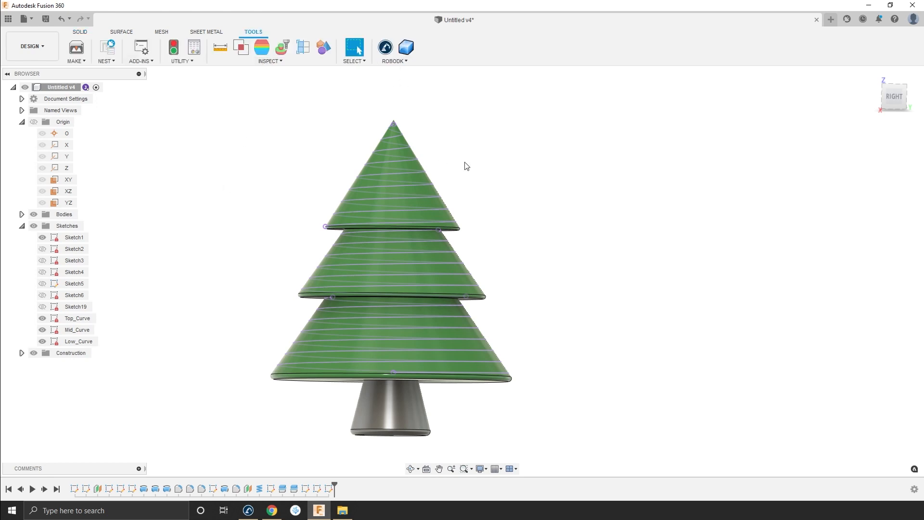
middle_drag(466, 166, 550, 152)
click(408, 61)
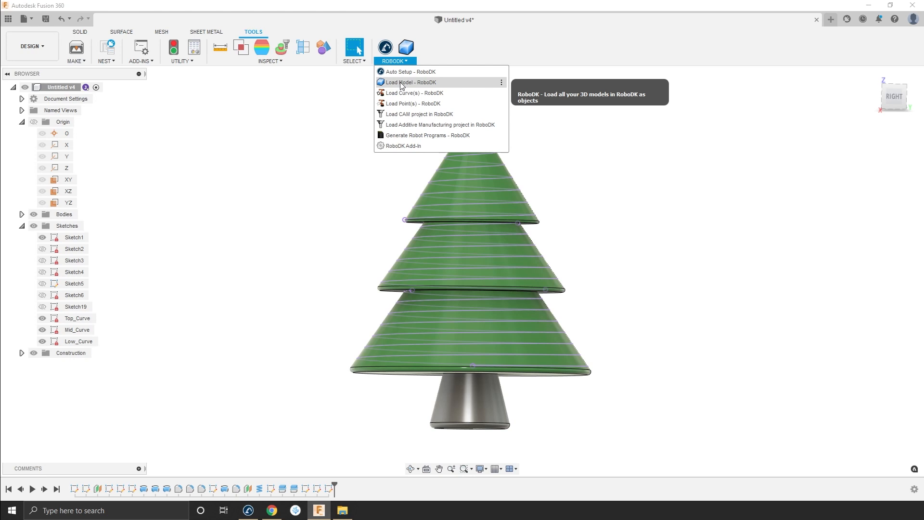
click(428, 96)
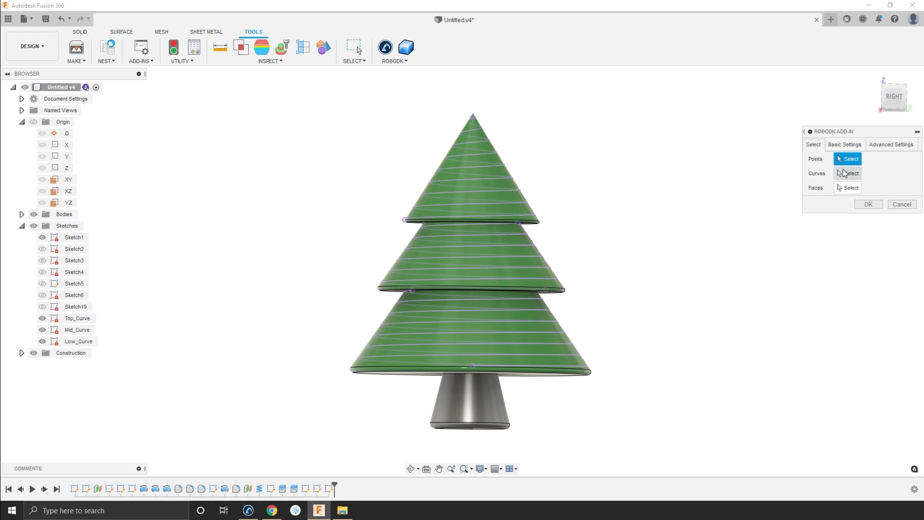
click(844, 174)
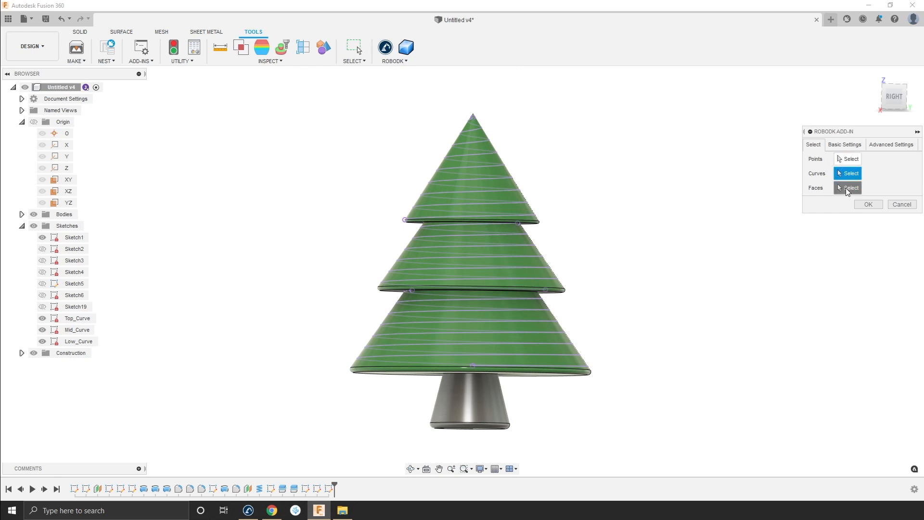
click(469, 168)
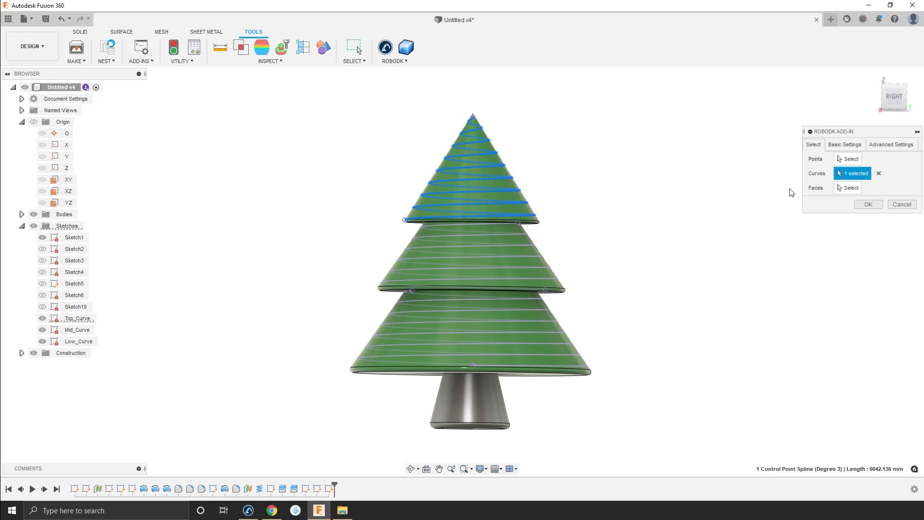
click(848, 187)
click(479, 176)
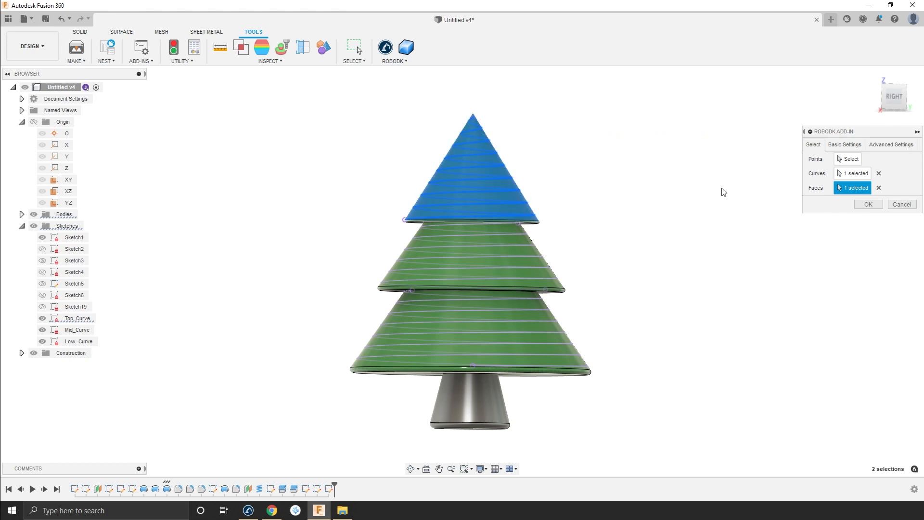
Step: Set the RoboDK object name to Top_Curve in the add-in's basic settings
click(847, 145)
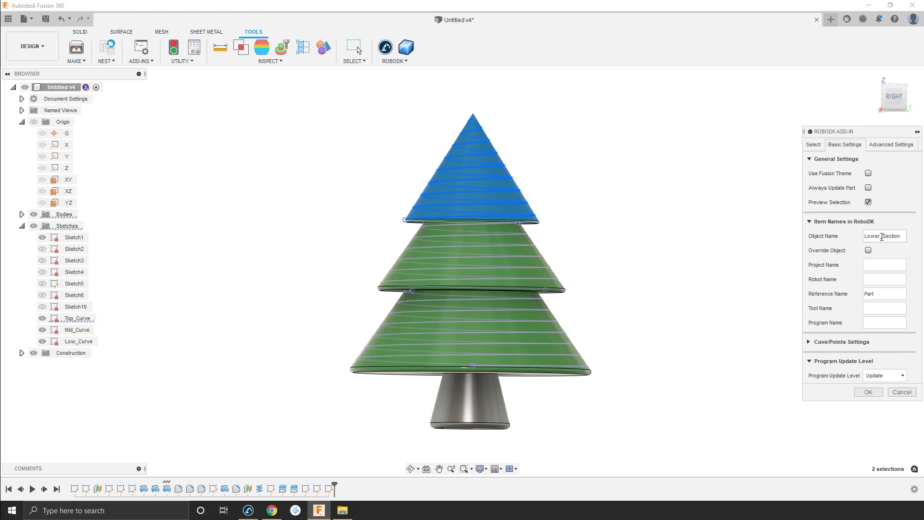
double_click(903, 237)
text(L)
key(BackSpace)
text(Top_Curve)
Step: Check the reference name Part against the positioner's reference frame in the RoboDK station tree, and return to Fusion 360
drag(888, 291, 858, 293)
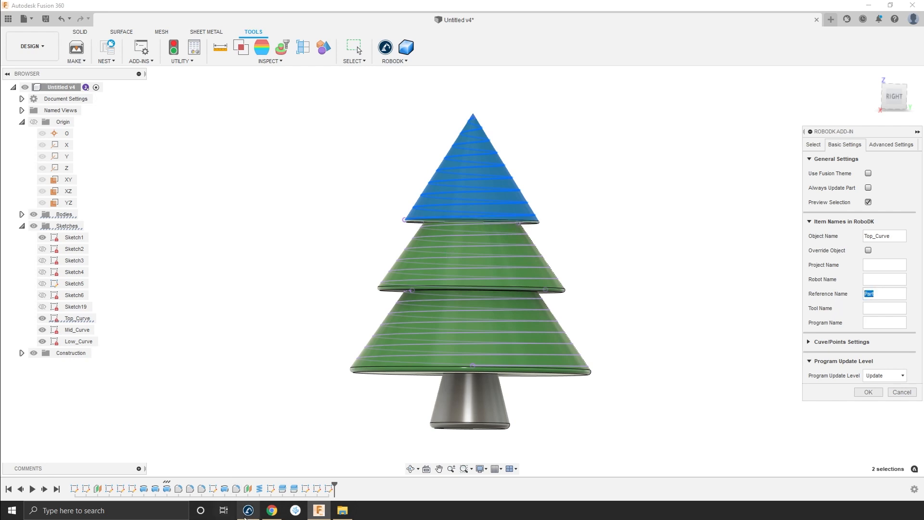
click(248, 510)
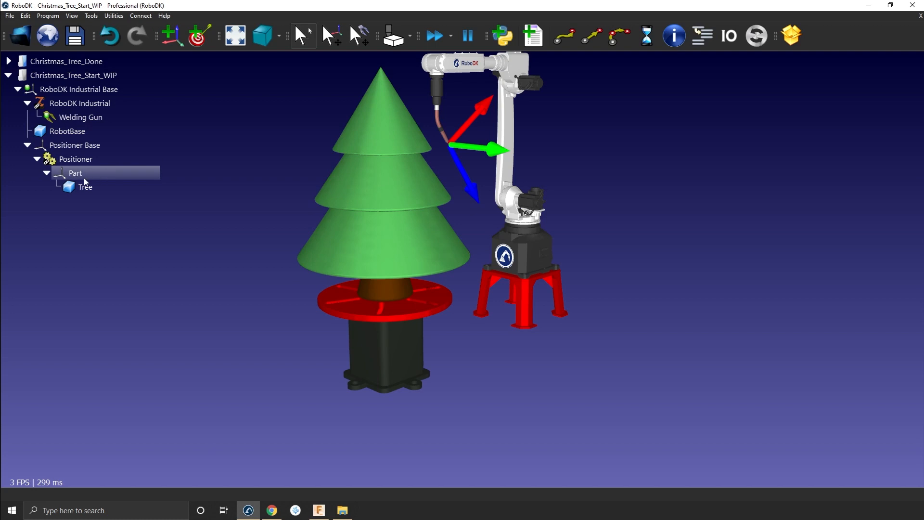
click(319, 511)
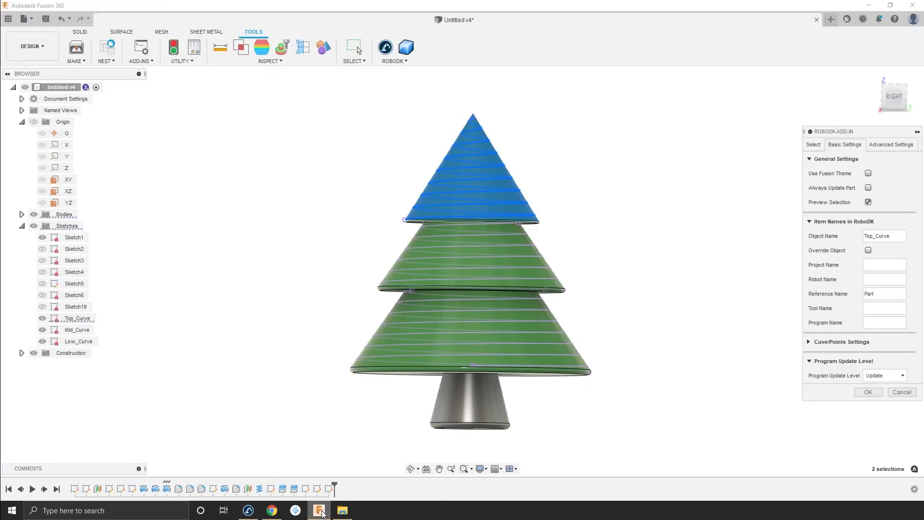
double_click(868, 294)
Step: Set the program update level to NoUpdate and load the top tier's curve into RoboDK with the default advanced settings
click(877, 378)
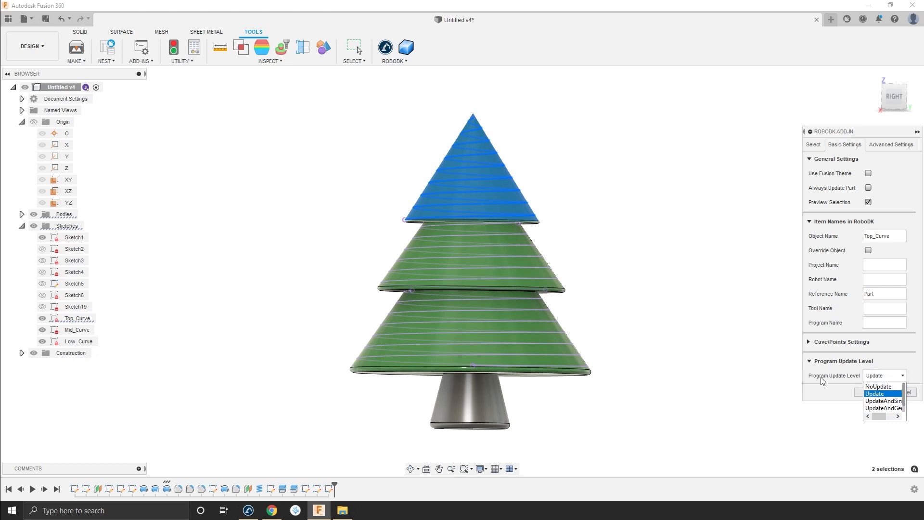
click(890, 387)
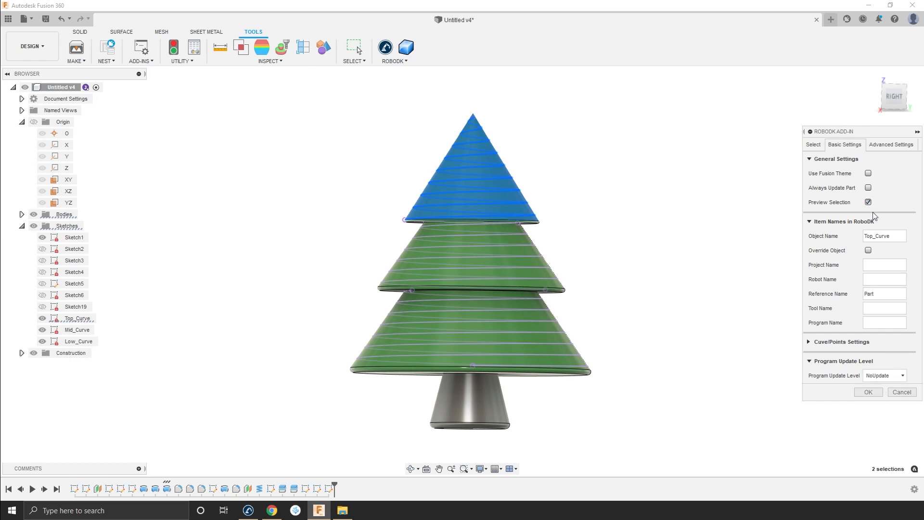
click(884, 375)
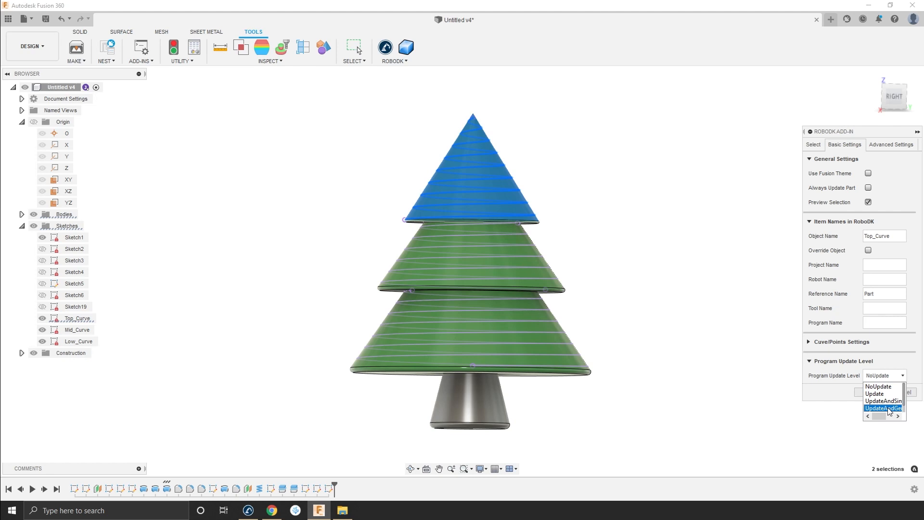
click(890, 387)
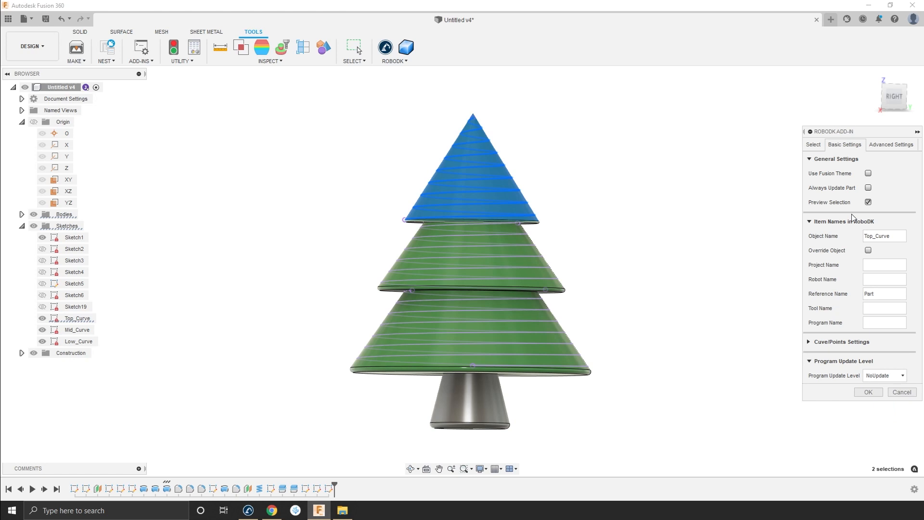
click(897, 147)
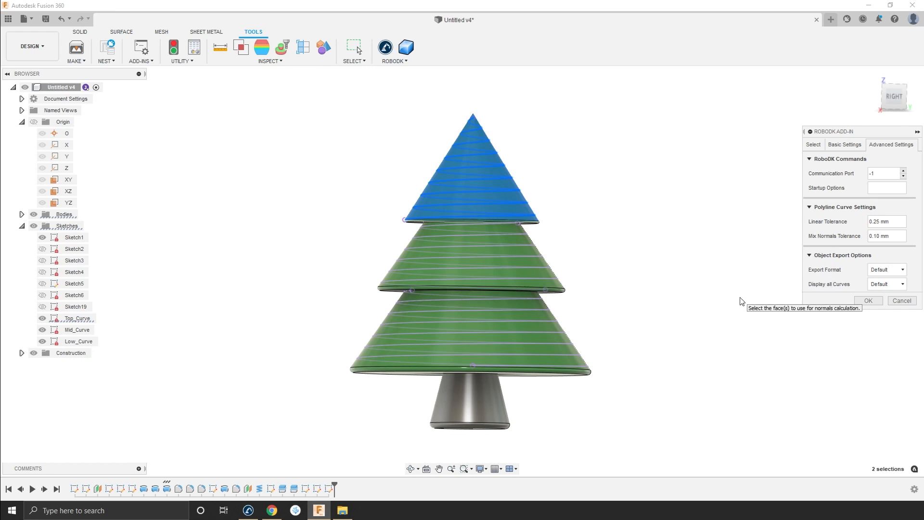
click(868, 301)
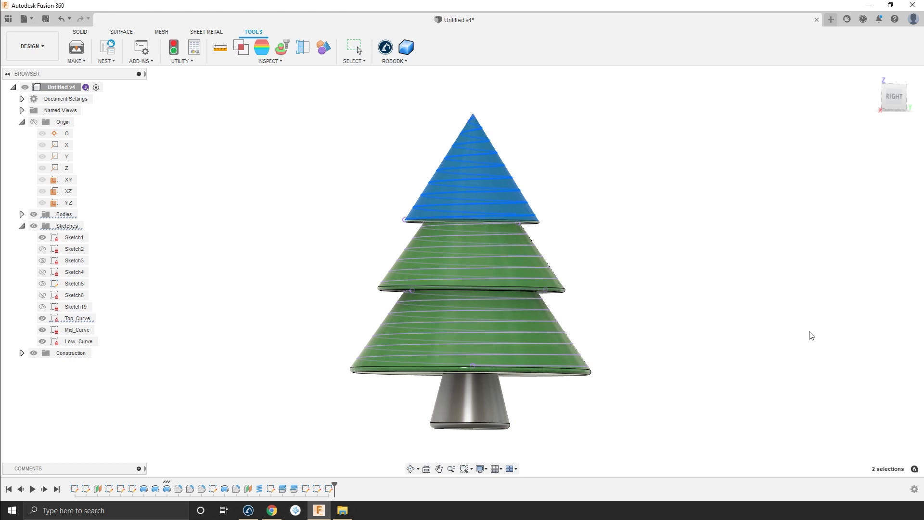
Step: Switch to RoboDK to examine the imported Top_Curve and its normals on the tree, and return to Fusion 360
click(248, 509)
scroll(388, 109, up, 3)
drag(389, 109, 412, 209)
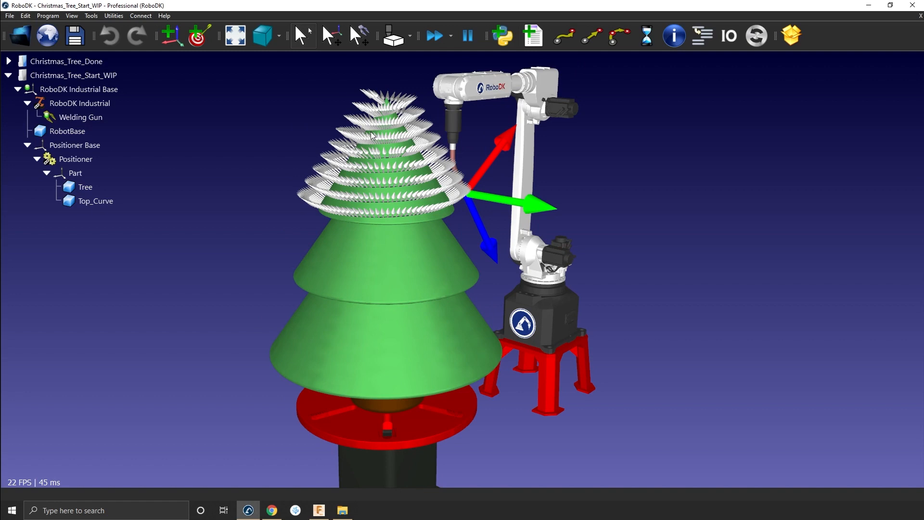
click(319, 510)
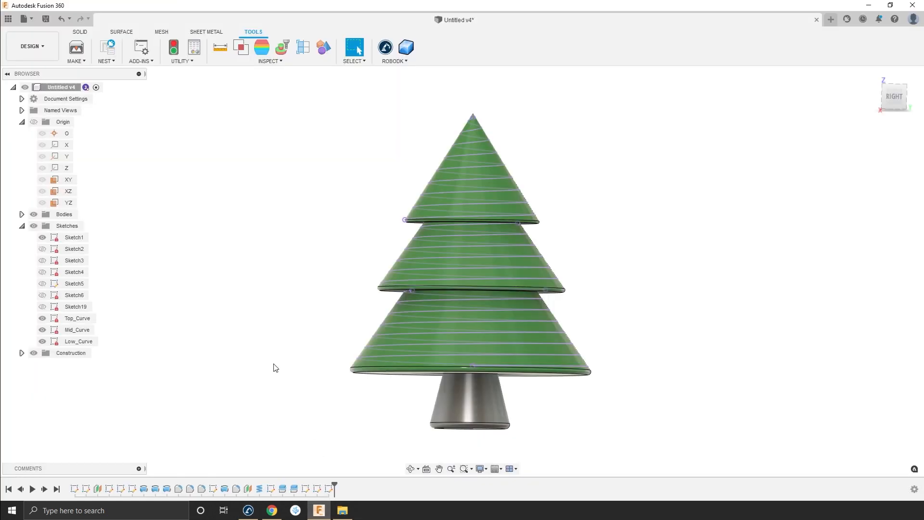
Step: Start a RoboDK curve load with the middle tier's spiral as the curve and the middle tier's conical surface as the face
click(392, 61)
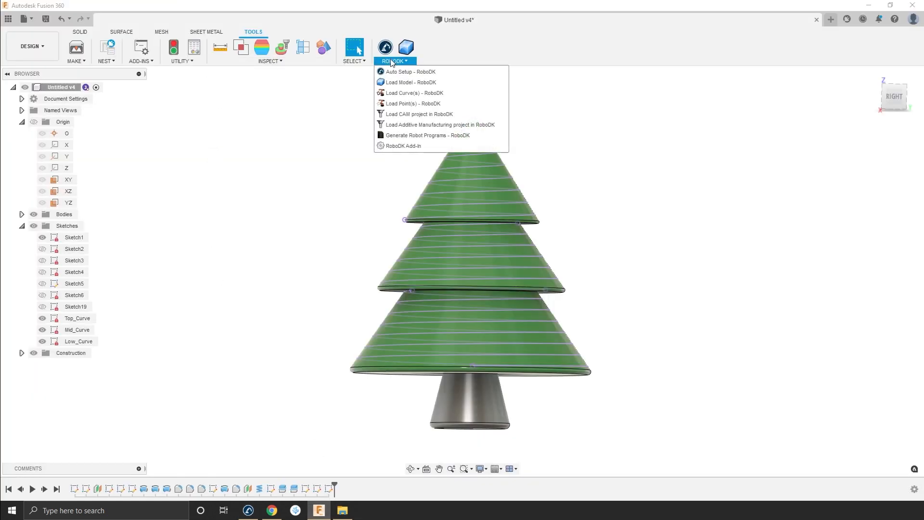
click(398, 92)
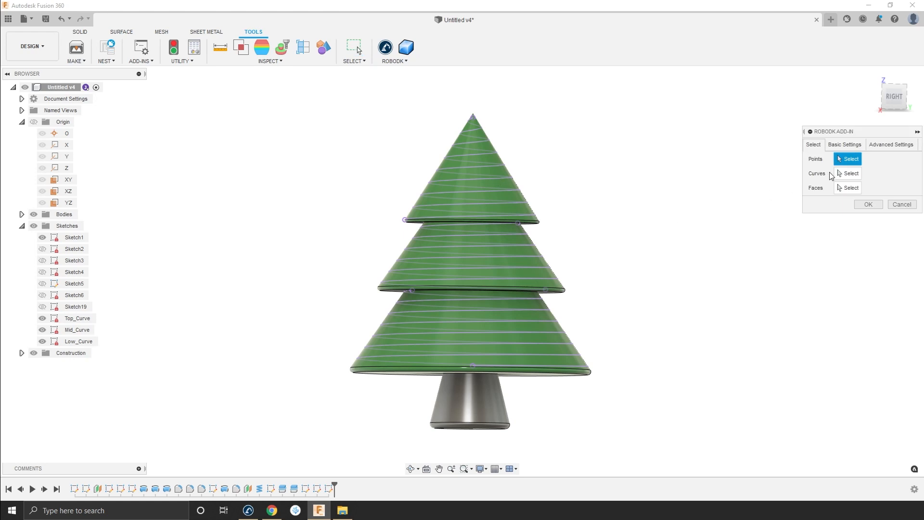
click(847, 173)
click(533, 260)
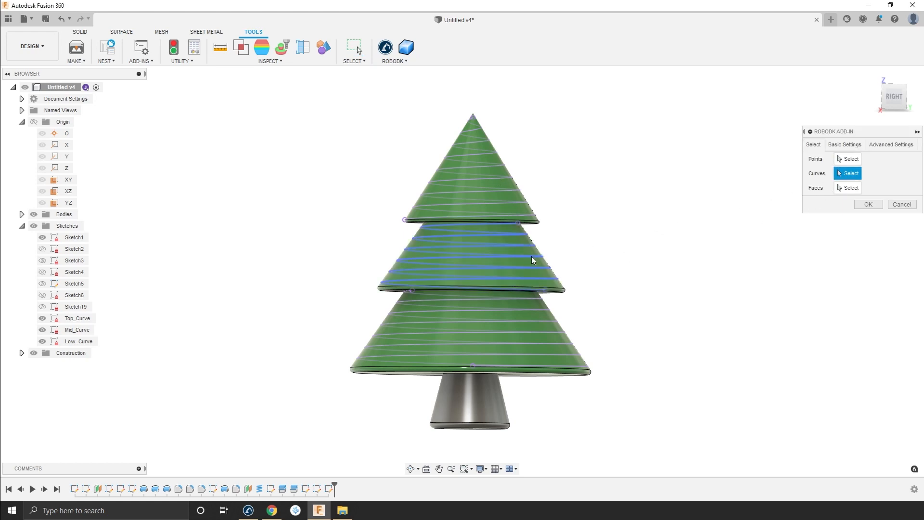
click(848, 188)
click(486, 268)
Step: Load the middle tier's curve under the object name Mid_Curve, check it in the RoboDK station, and return to Fusion 360
click(845, 144)
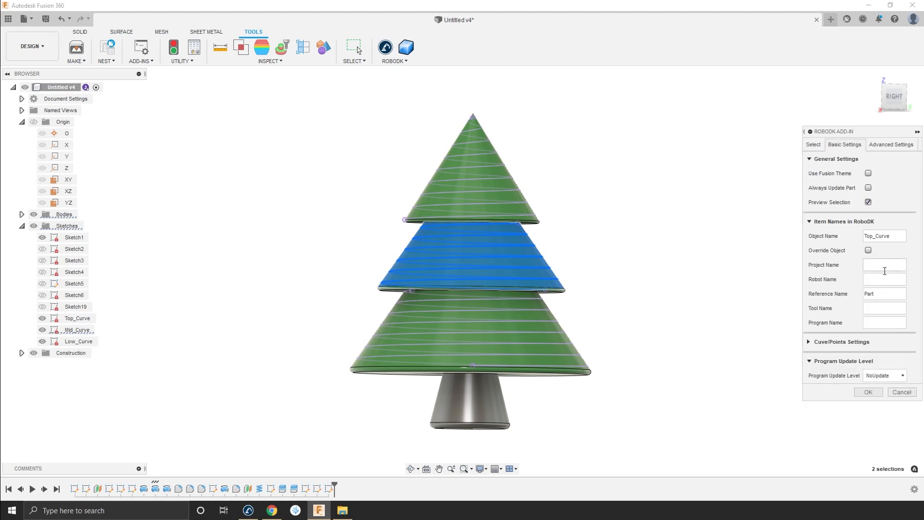
drag(872, 234, 835, 241)
text(Mid)
click(868, 392)
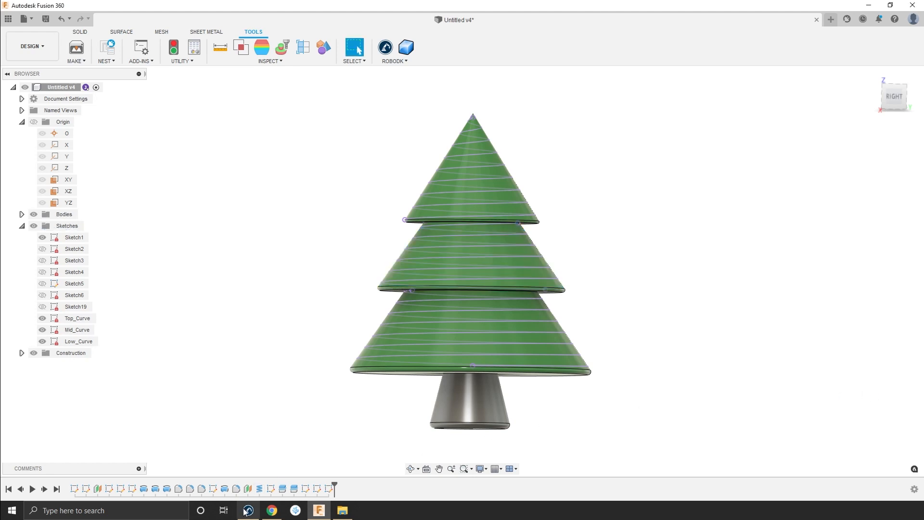
click(247, 510)
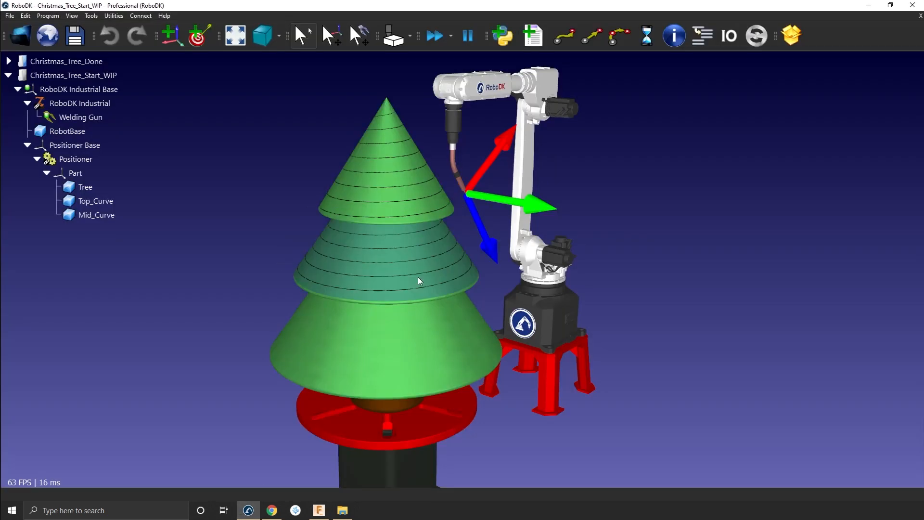
key(alt+Tab)
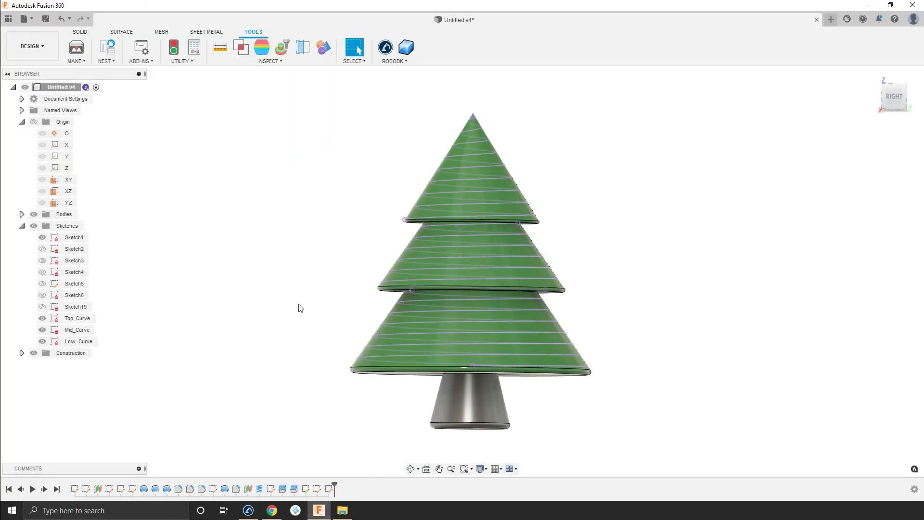
Step: Start another RoboDK curve load with the lowest tier's spiral as the curve and its conical surface as the face
click(393, 61)
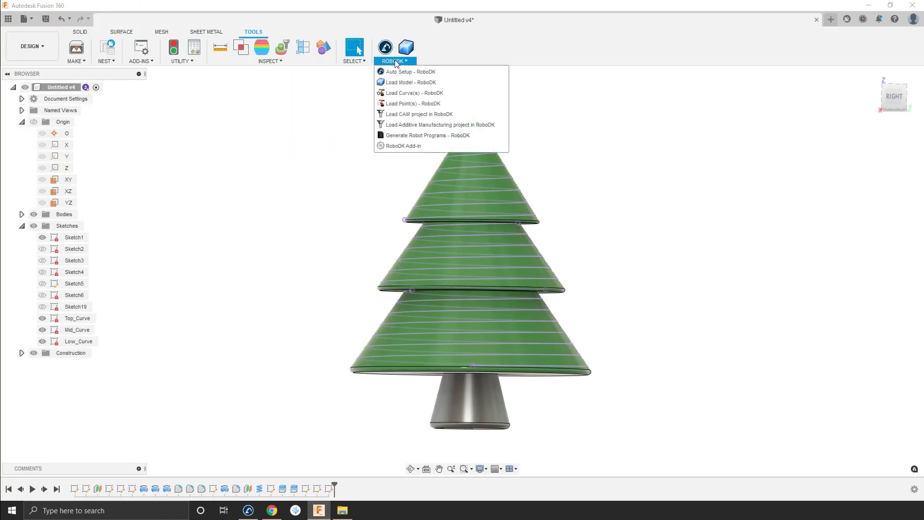
click(399, 93)
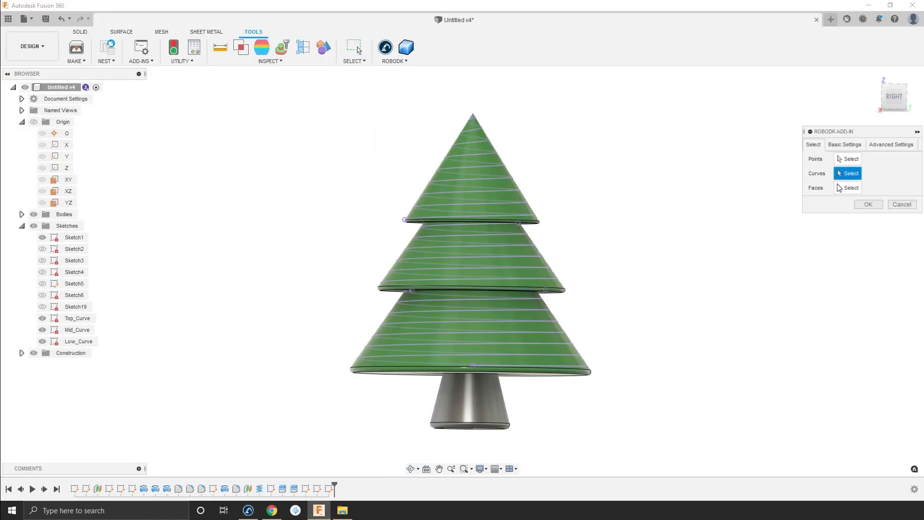
click(547, 347)
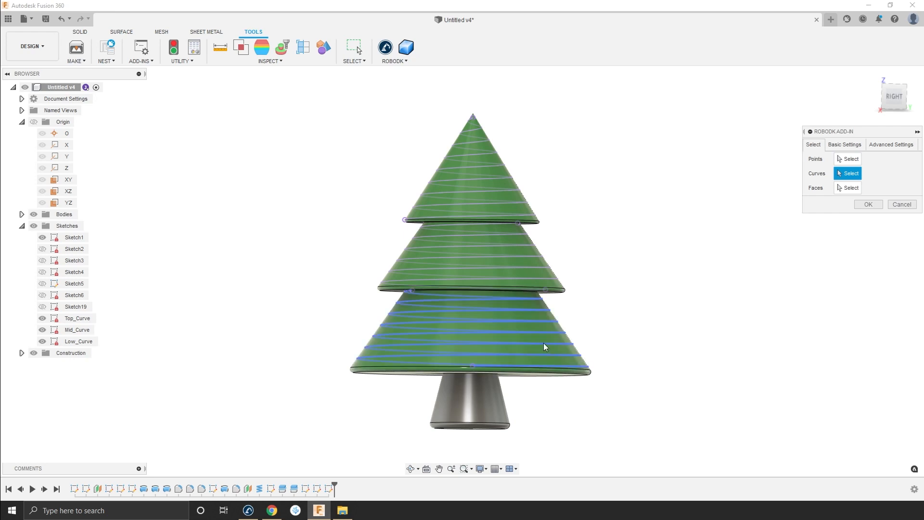
click(838, 190)
click(545, 332)
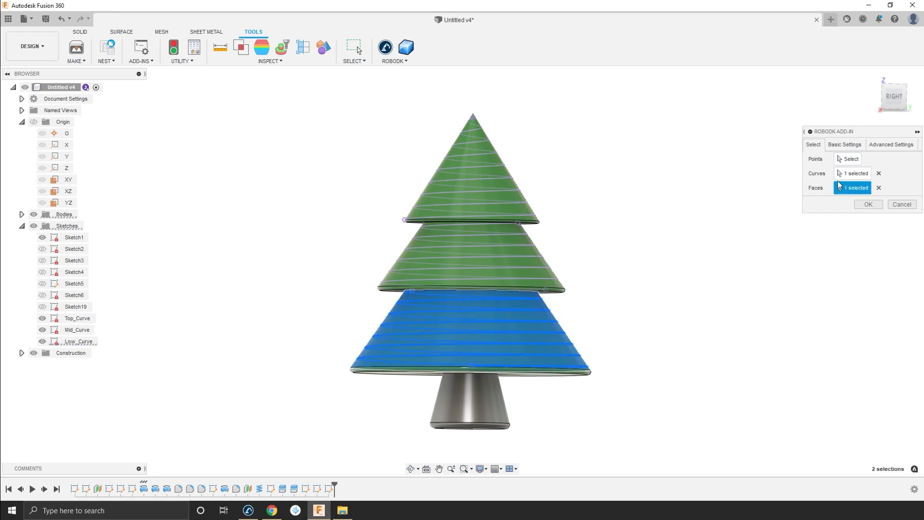
Step: Set the object name to Low_Curve and load the lowest tier's curve into RoboDK
click(856, 145)
drag(872, 236, 854, 235)
text(Low_Curve)
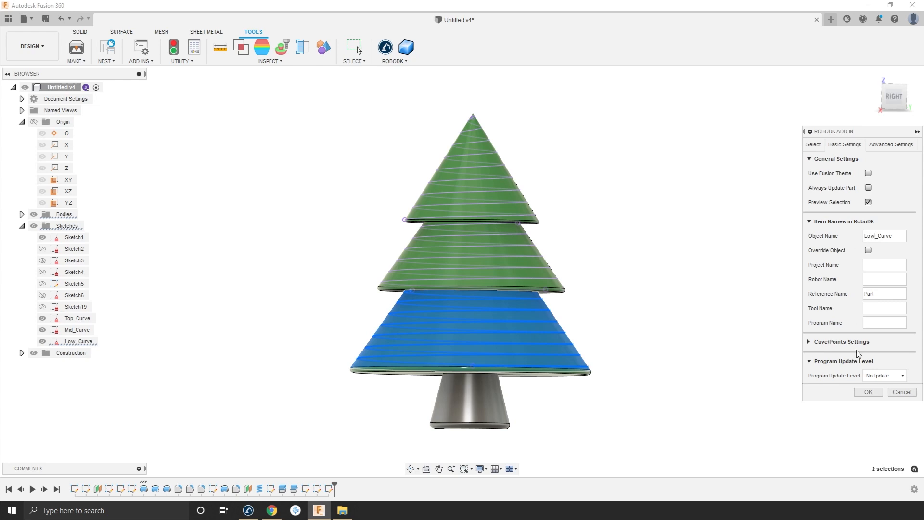
click(867, 391)
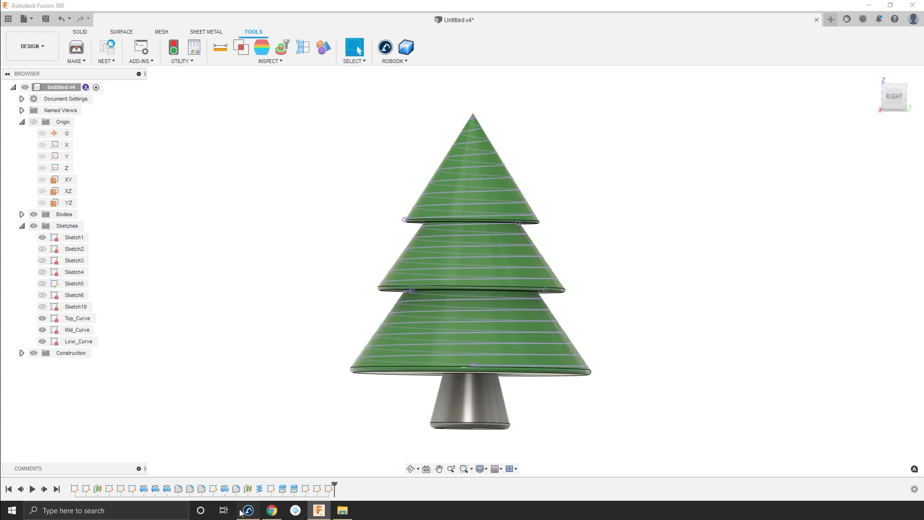
Step: Switch to RoboDK and examine the imported curves on all the tree tiers, down to the lowest one
click(248, 510)
mouse_move(374, 350)
right_down()
mouse_move(416, 328)
mouse_move(378, 366)
right_up()
scroll(385, 162, up, 2)
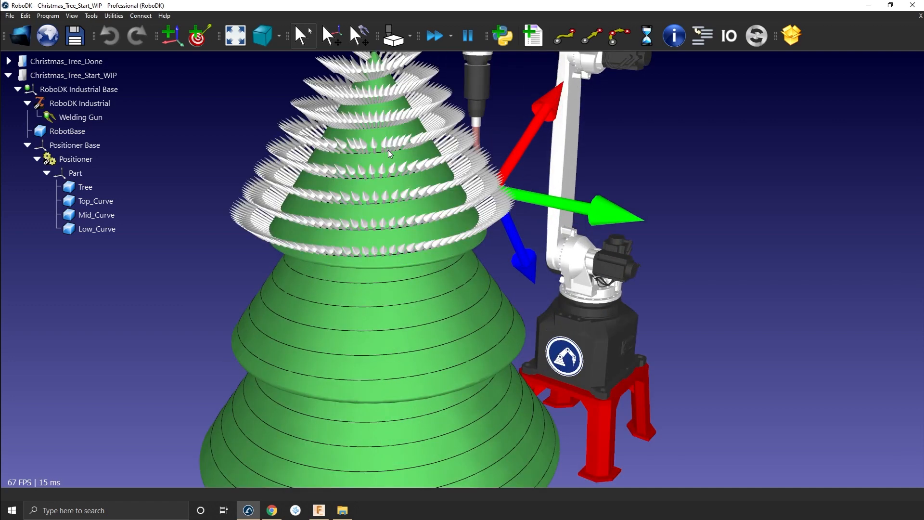
right_drag(387, 165, 449, 209)
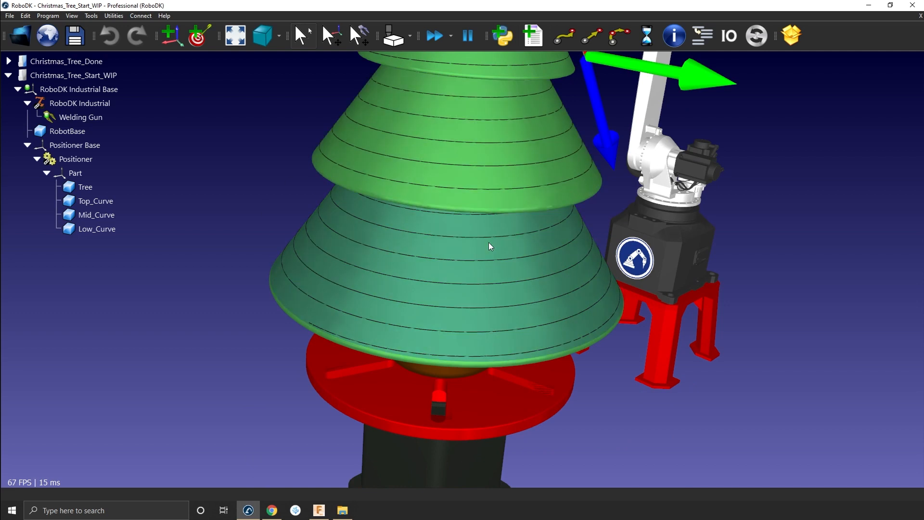
Step: Check the Part frame, Tree, Top_Curve, Mid_Curve and Low_Curve one by one in the station tree against the 3D model
click(66, 190)
click(105, 174)
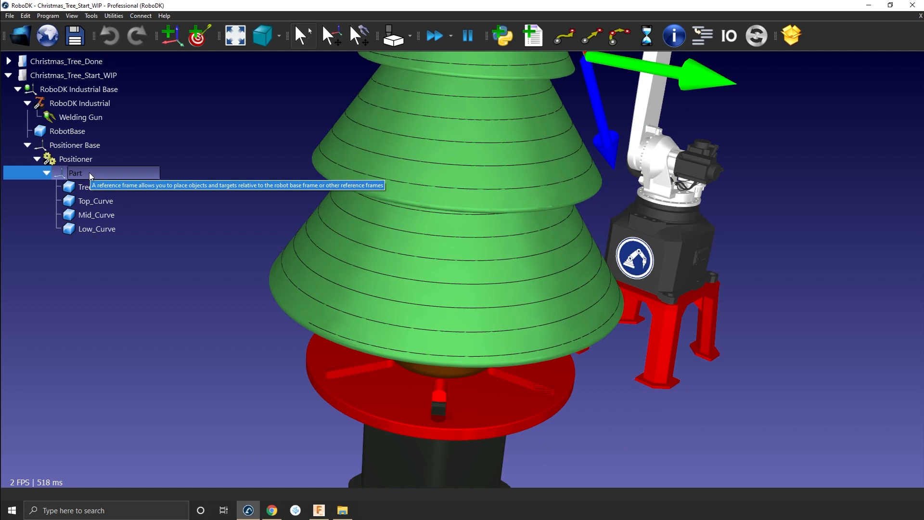
click(87, 189)
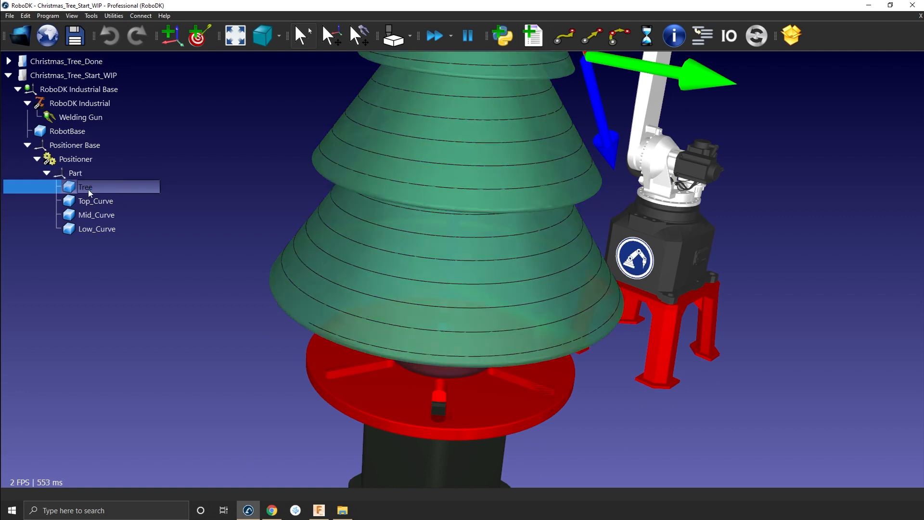
click(189, 268)
click(145, 201)
click(141, 215)
click(135, 229)
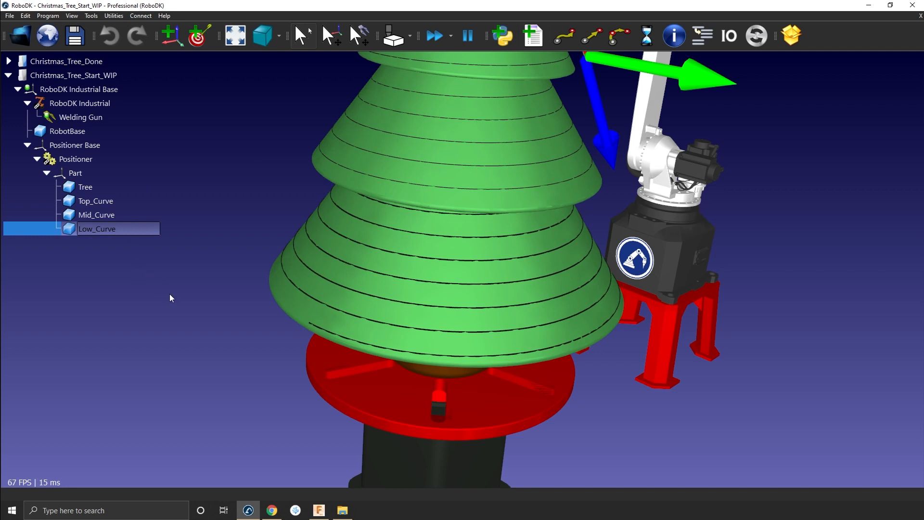
scroll(377, 270, up, 2)
scroll(377, 269, down, 5)
middle_drag(464, 117, 470, 130)
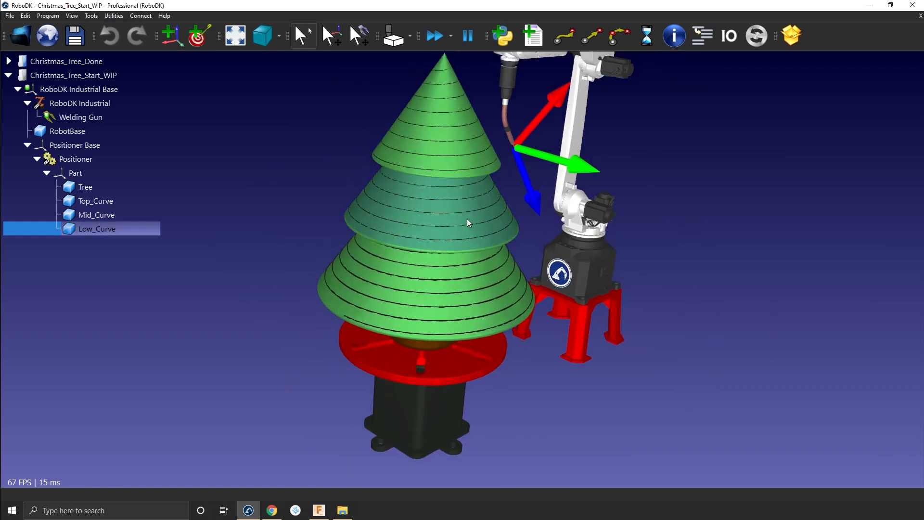